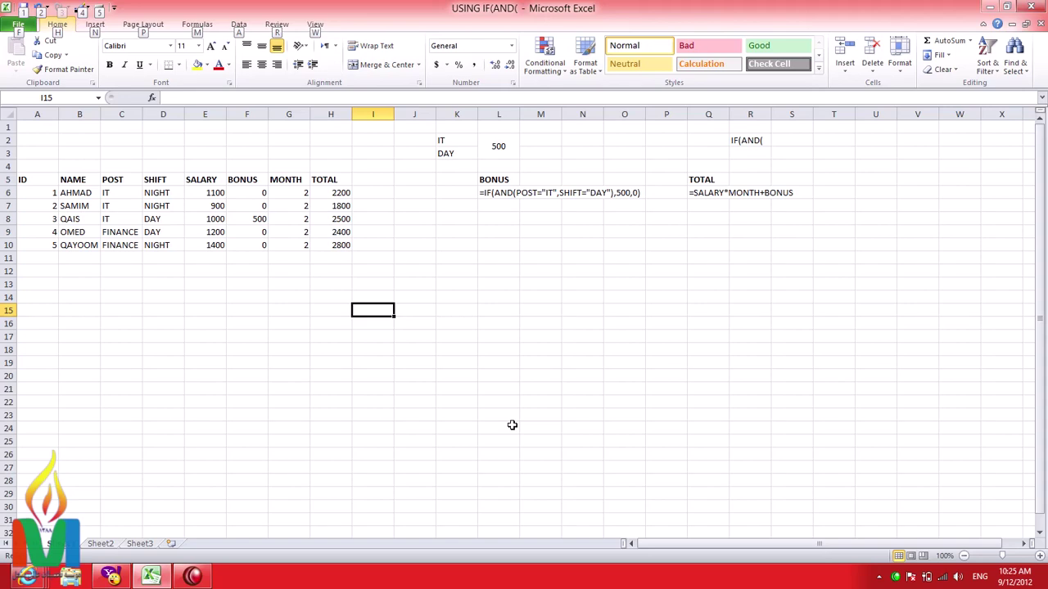
Enter the note IF(NOT( in cell R13, below the IF(AND( note in R2.
{"action": "left_click", "coordinate": [524, 413]}
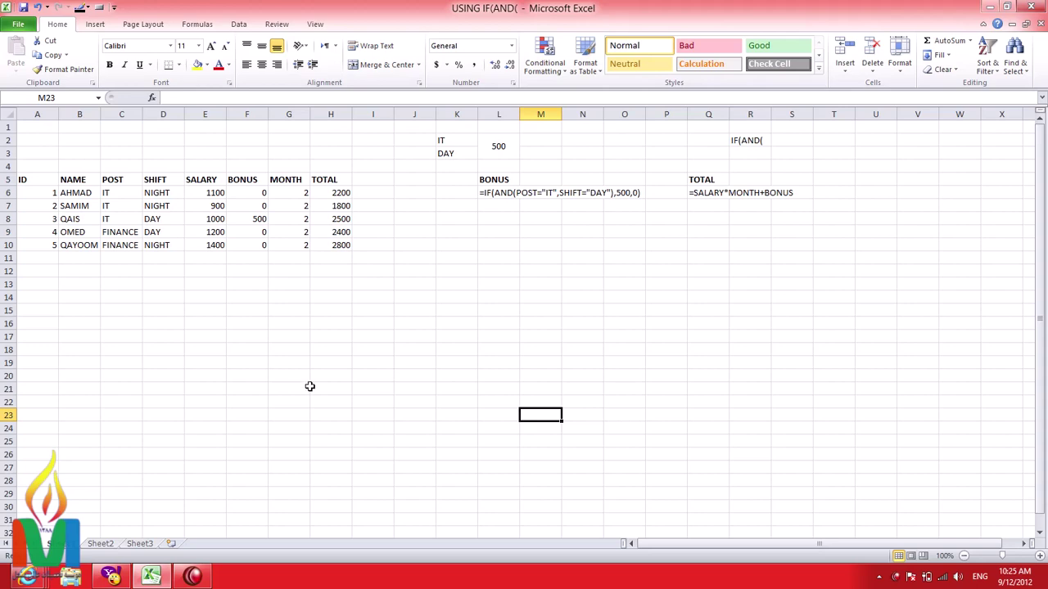
{"action": "left_click", "coordinate": [746, 141]}
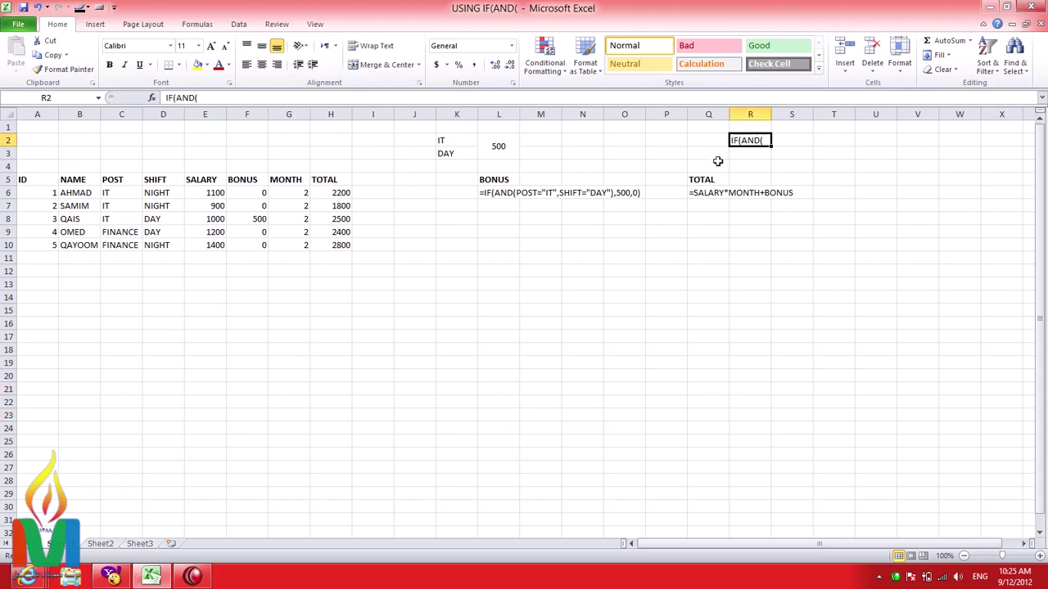
{"action": "left_click", "coordinate": [507, 284]}
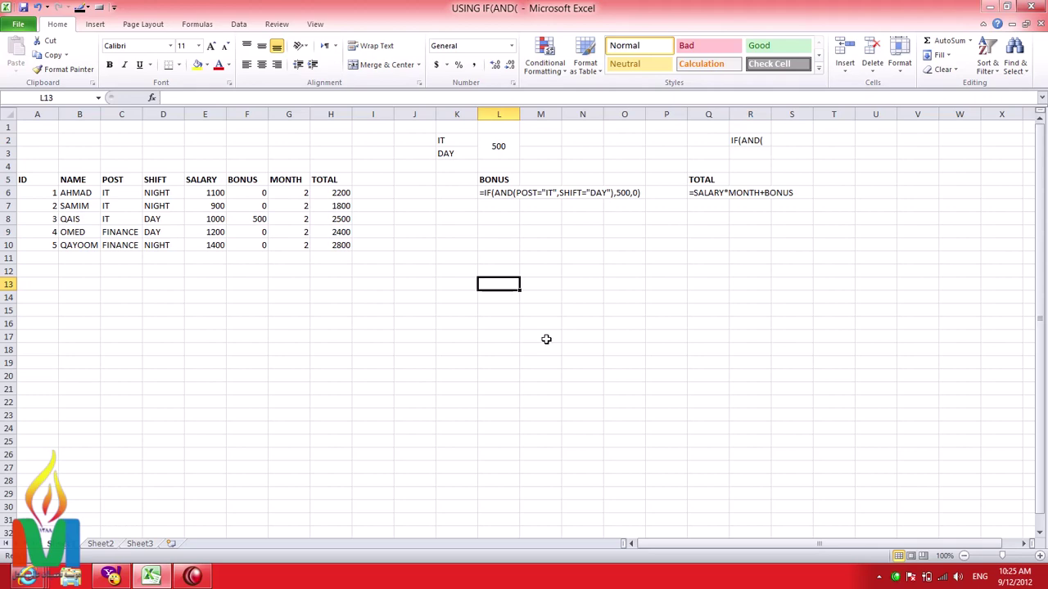
{"action": "key", "text": "Right"}
{"action": "key", "text": "Right"}
{"action": "key", "text": "Right"}
{"action": "key", "text": "Right"}
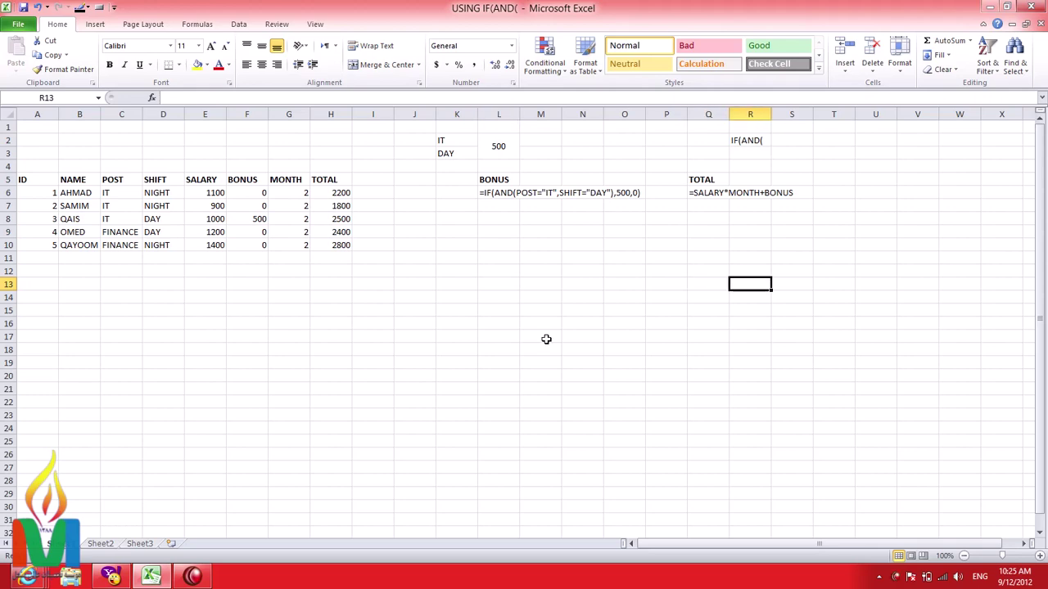
{"action": "type", "text": "IN"}
{"action": "key", "text": "BackSpace"}
{"action": "key", "text": "BackSpace"}
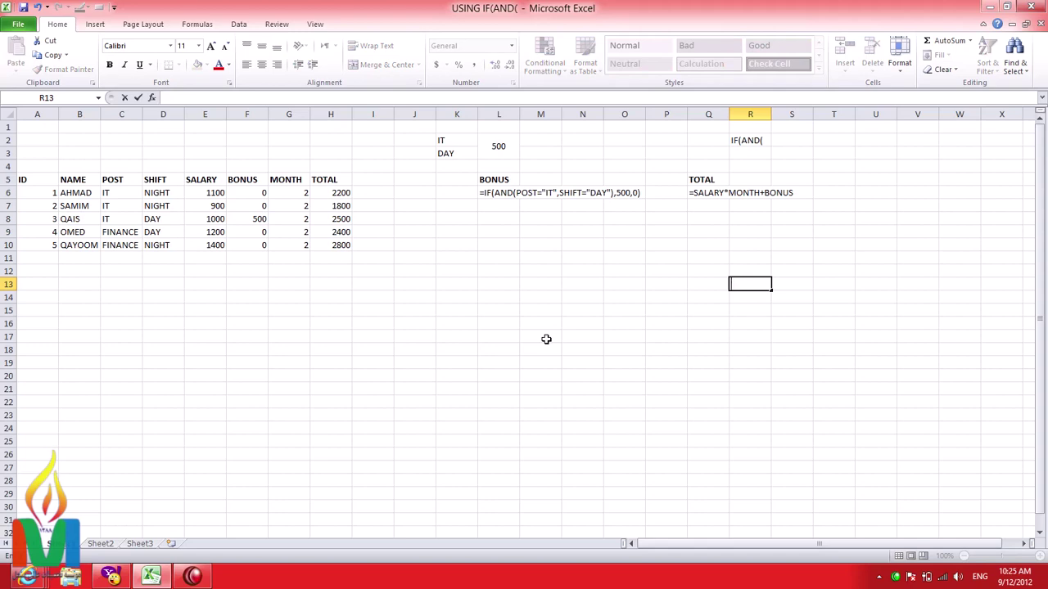
{"action": "type", "text": "IF(NOT"}
{"action": "type", "text": "("}
Copy the employee table A5:H10 and paste it starting at cell A16.
{"action": "left_click", "coordinate": [488, 398]}
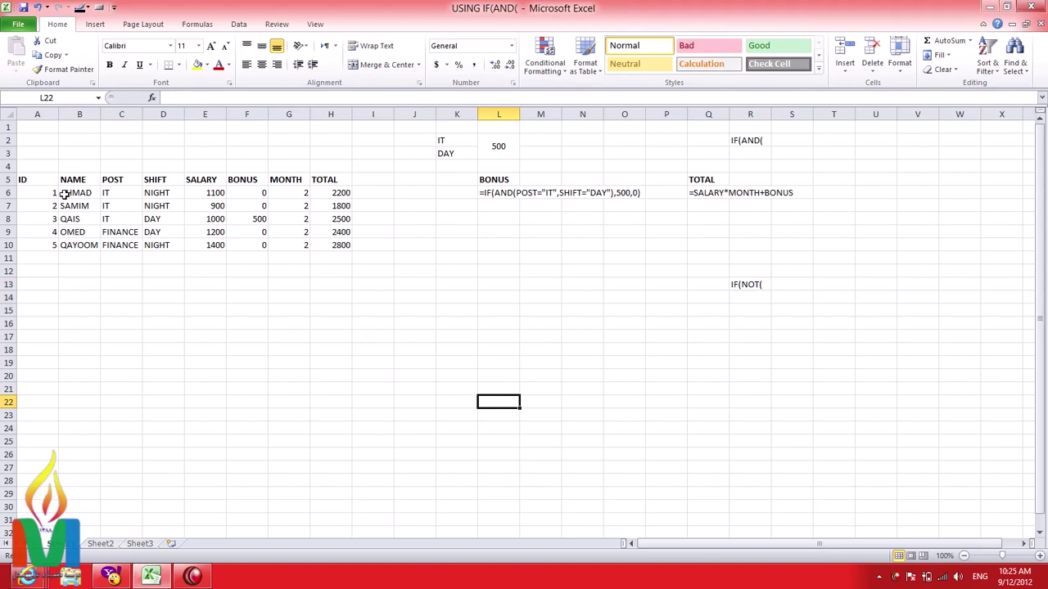
{"action": "mouse_move", "coordinate": [33, 179]}
{"action": "left_mouse_down"}
{"action": "mouse_move", "coordinate": [100, 203]}
{"action": "mouse_move", "coordinate": [351, 245]}
{"action": "left_mouse_up"}
{"action": "right_click", "coordinate": [298, 222]}
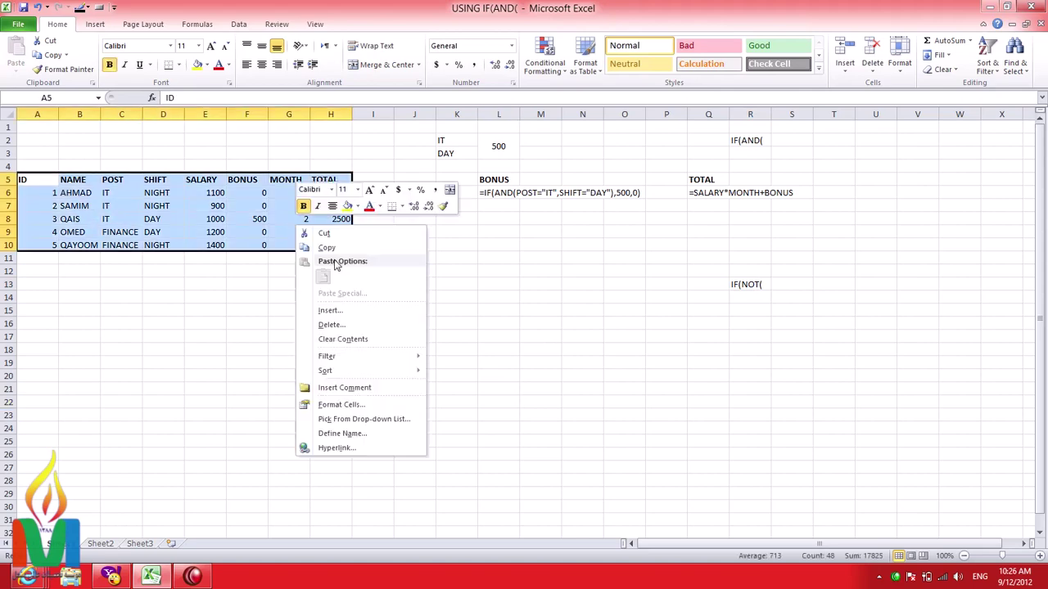
{"action": "left_click", "coordinate": [325, 247]}
{"action": "left_click", "coordinate": [39, 337]}
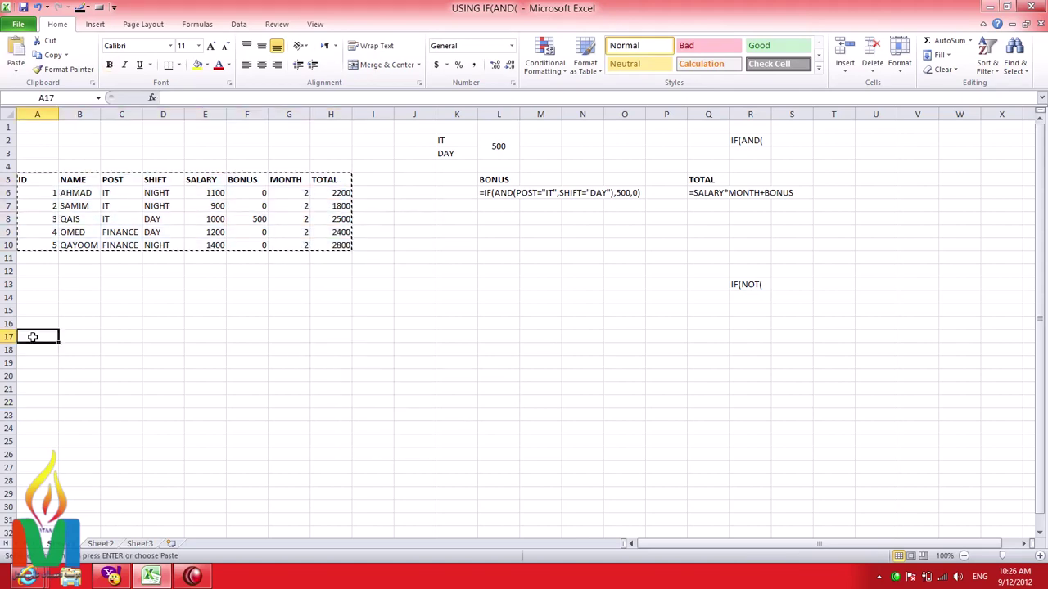
{"action": "key", "text": "Up"}
{"action": "key", "text": "Up"}
{"action": "key", "text": "Down"}
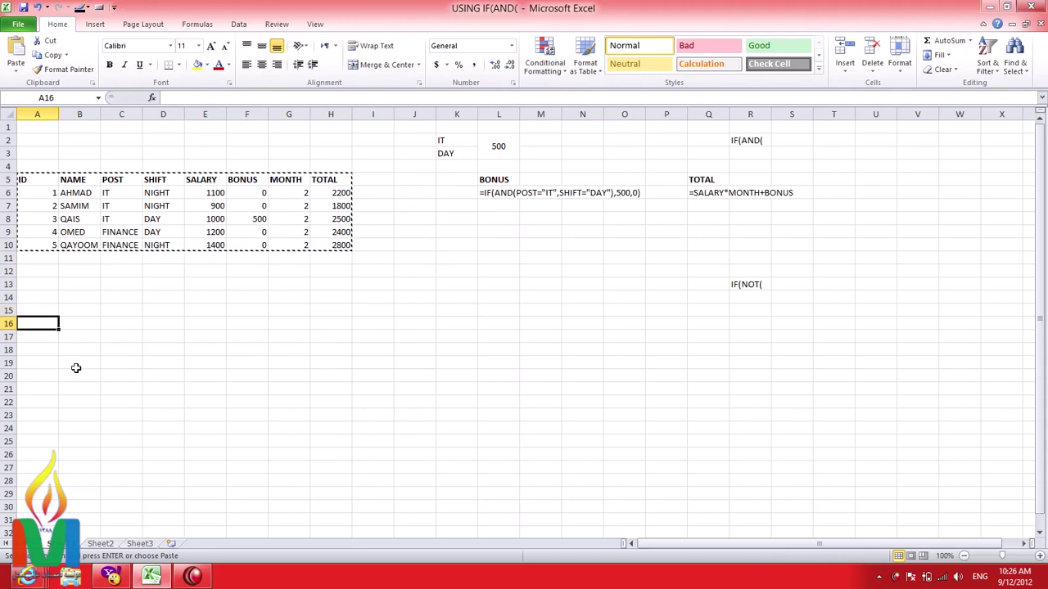
{"action": "key", "text": "ctrl+v"}
{"action": "left_click", "coordinate": [288, 426]}
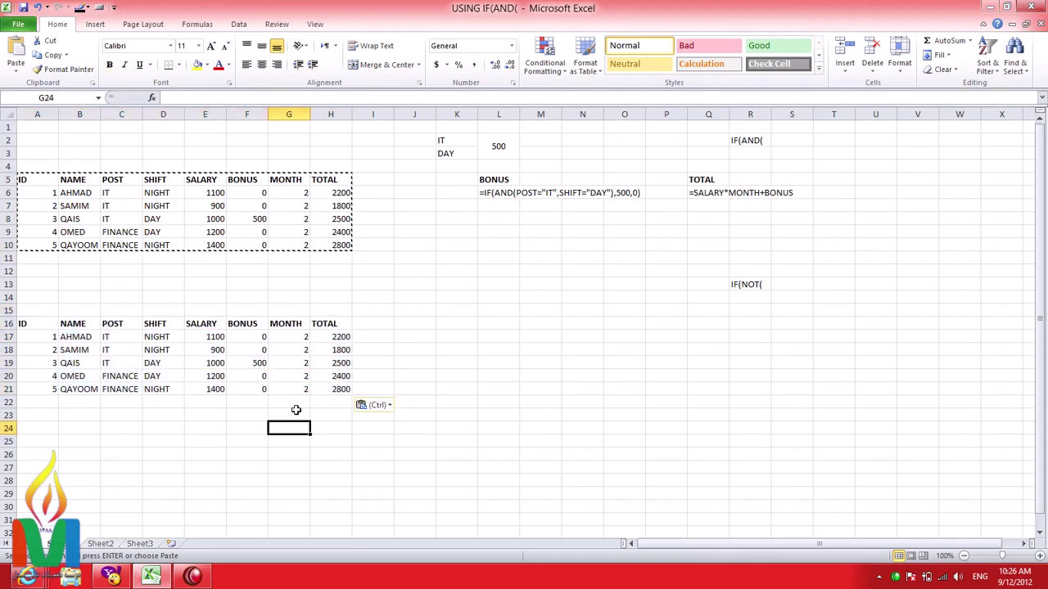
Clear the copied TOTAL (H17:H21) and BONUS (F17:F21) values.
{"action": "left_click_drag", "start_coordinate": [331, 336], "coordinate": [327, 392]}
{"action": "key", "text": "Delete"}
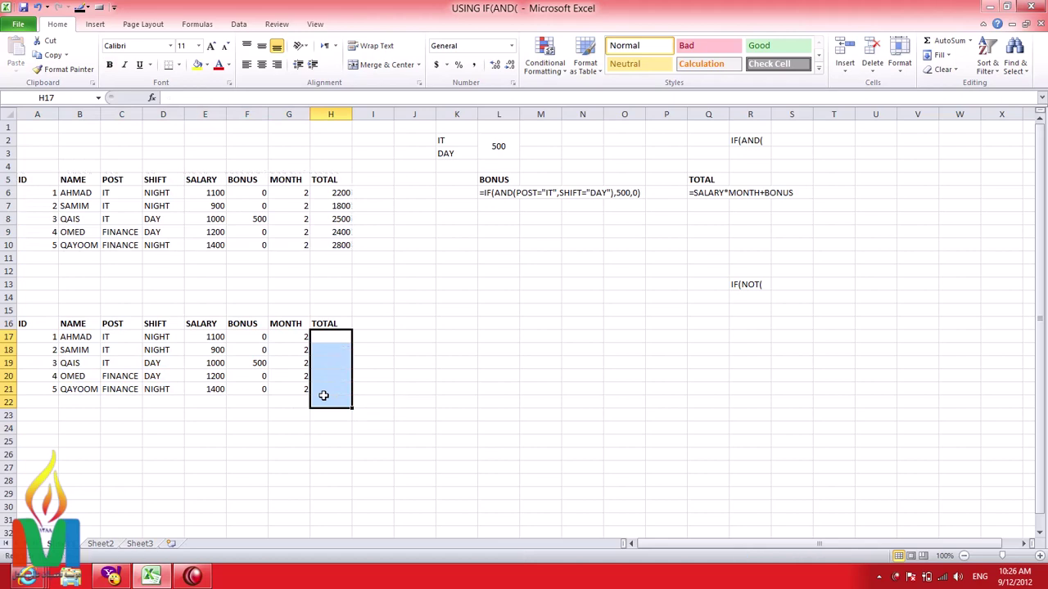
{"action": "left_click_drag", "start_coordinate": [255, 336], "coordinate": [256, 428]}
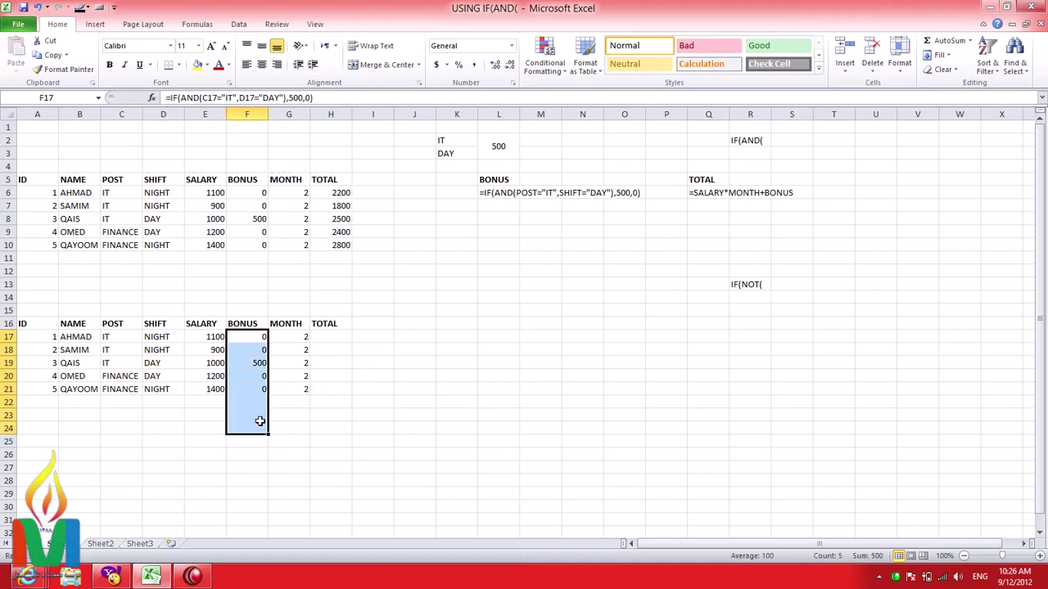
{"action": "key", "text": "Delete"}
{"action": "left_click", "coordinate": [451, 442]}
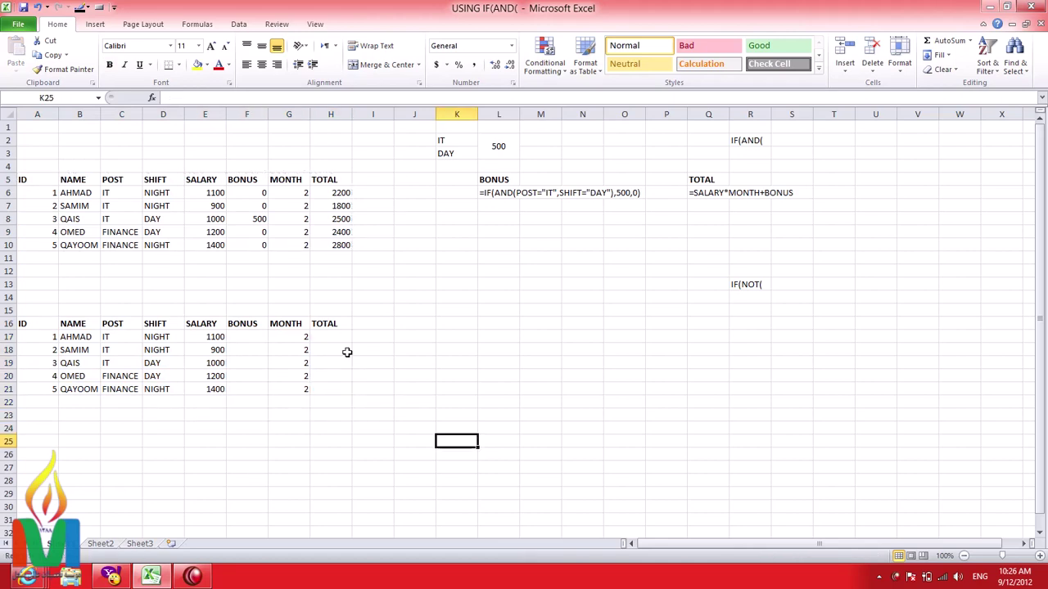
Change the third employee's post in C19 from IT to ADMIN.
{"action": "left_click", "coordinate": [452, 276]}
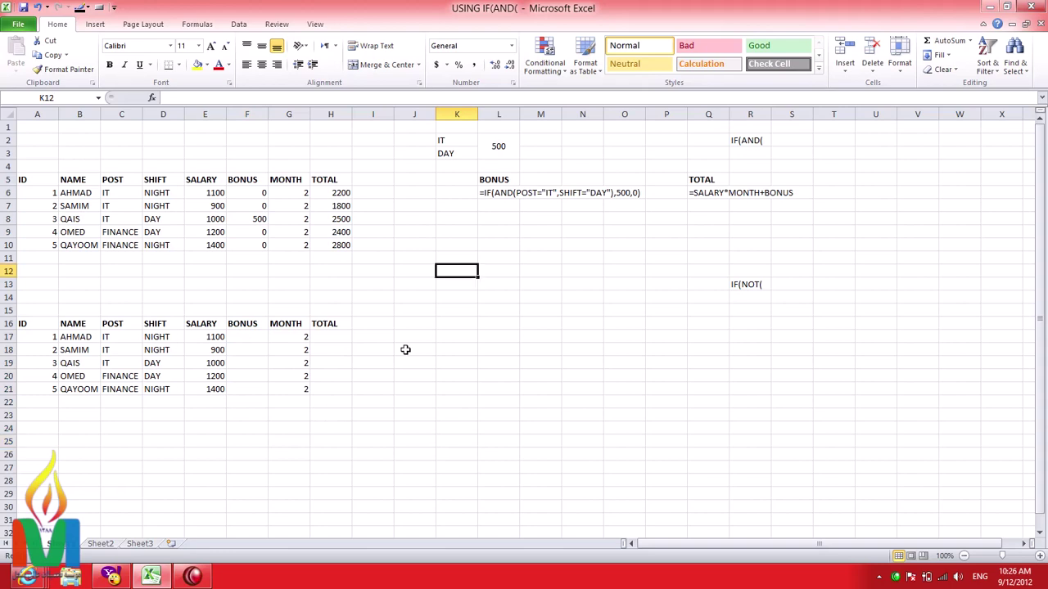
{"action": "left_click_drag", "start_coordinate": [128, 336], "coordinate": [128, 363]}
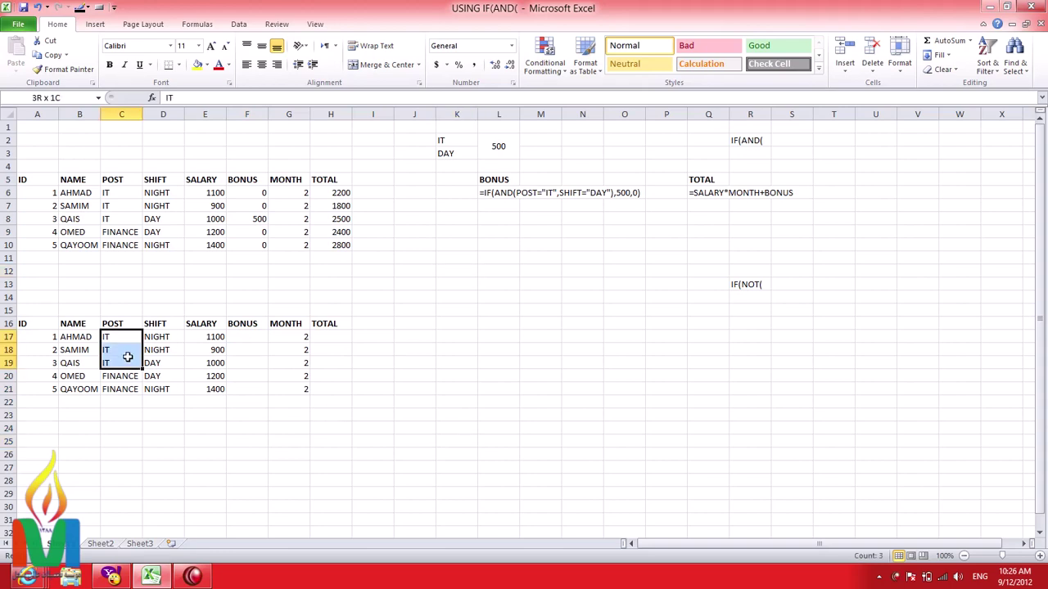
{"action": "left_click", "coordinate": [464, 267]}
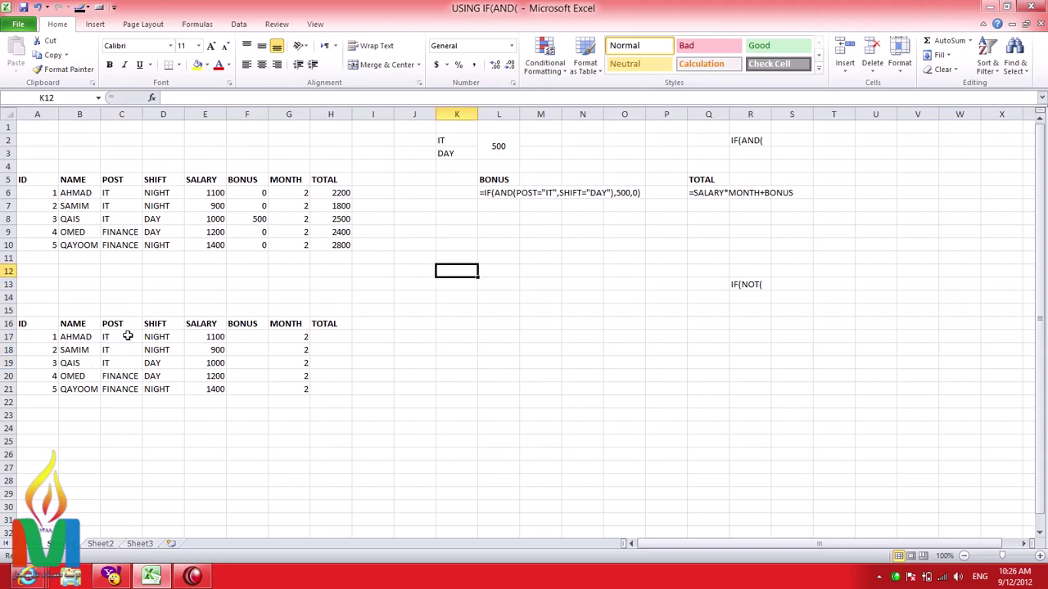
{"action": "left_click_drag", "start_coordinate": [126, 336], "coordinate": [124, 364]}
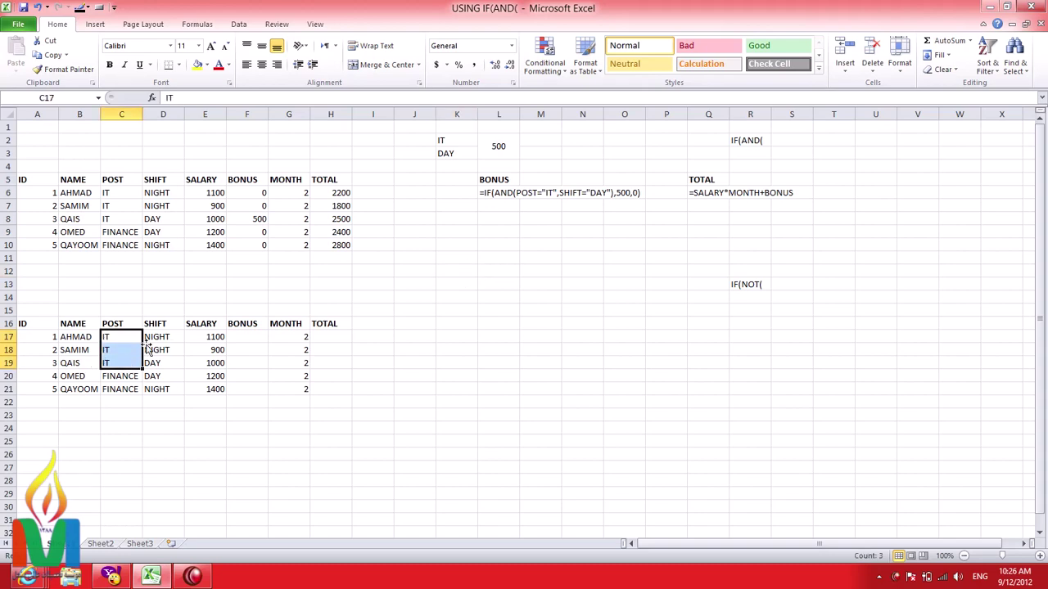
{"action": "left_click", "coordinate": [121, 378]}
{"action": "left_click_drag", "start_coordinate": [121, 378], "coordinate": [123, 388]}
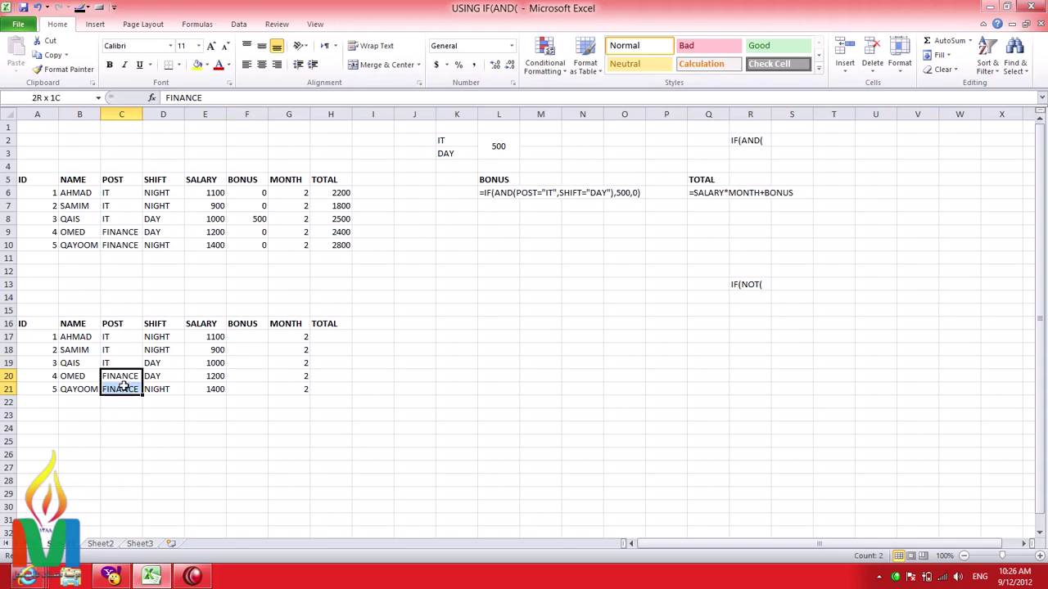
{"action": "left_click", "coordinate": [135, 362]}
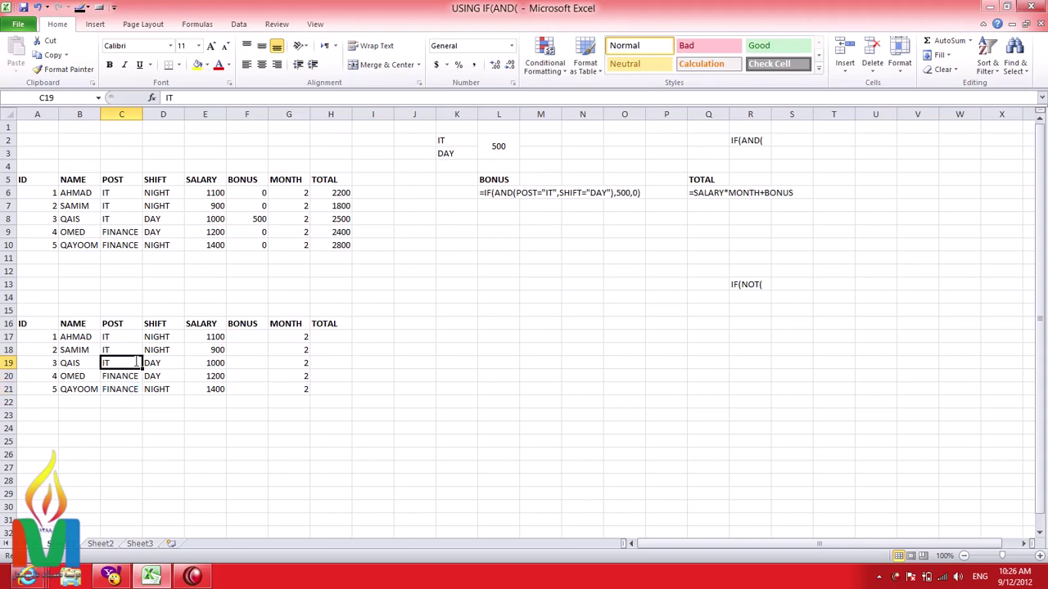
{"action": "type", "text": "ADMIN"}
{"action": "key", "text": "Return"}
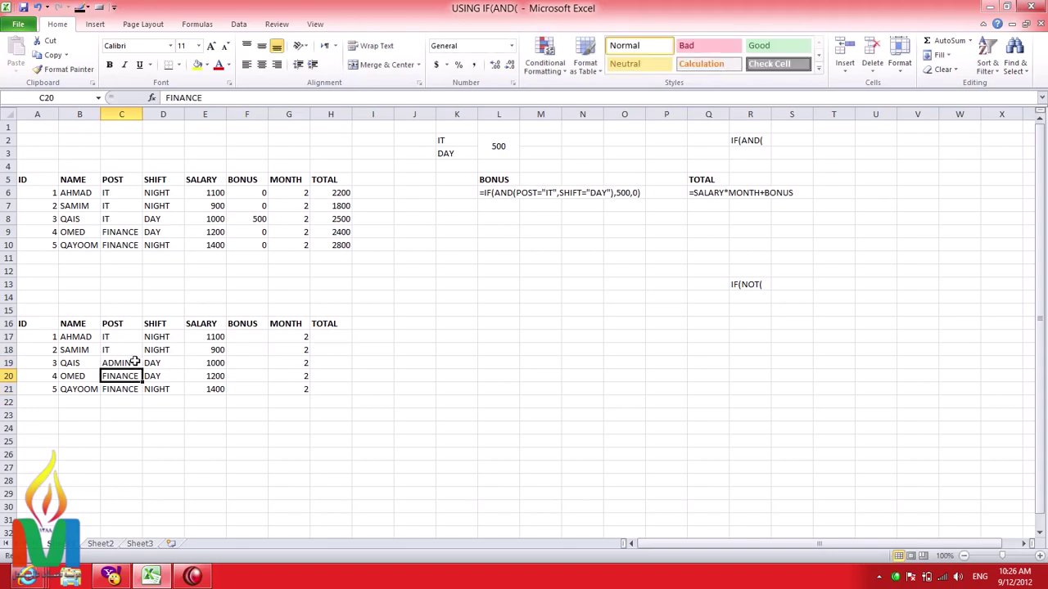
{"action": "key", "text": "Up"}
{"action": "key", "text": "Up"}
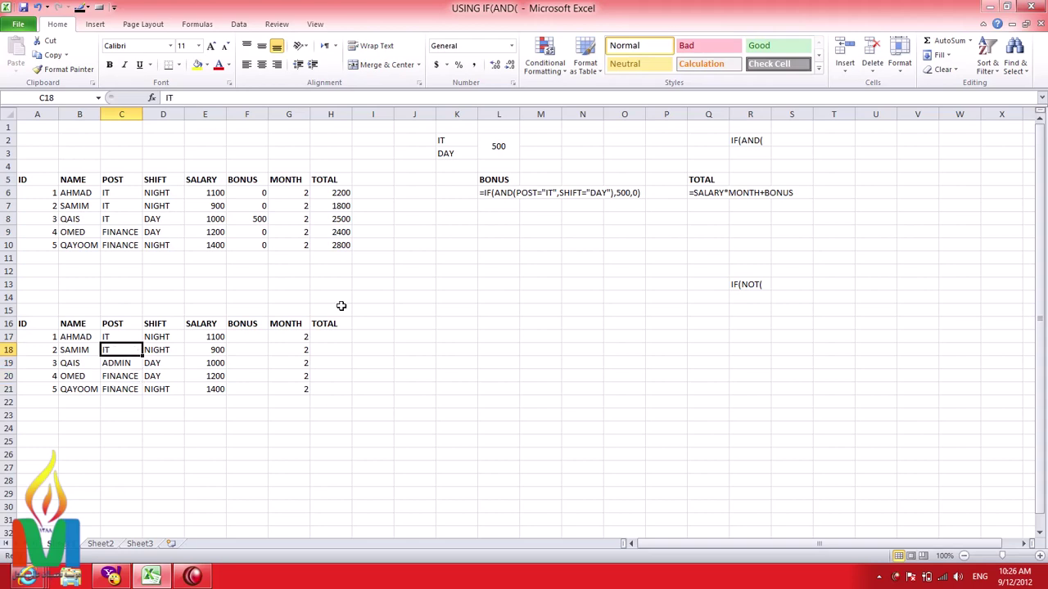
{"action": "left_click", "coordinate": [495, 155]}
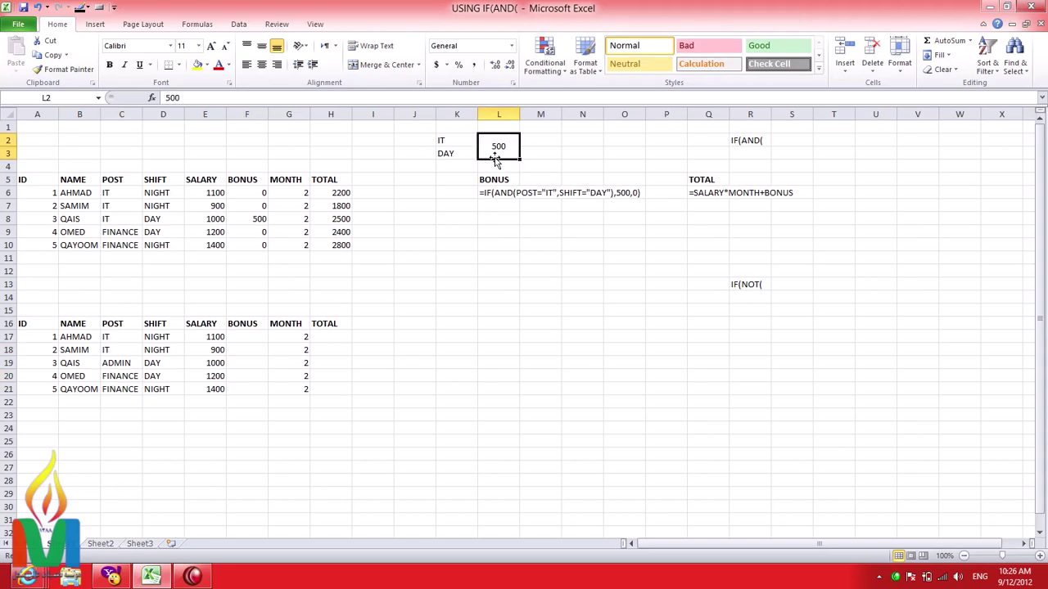
Enter OTHERS with 500 beside it in J12:K12.
{"action": "left_click", "coordinate": [251, 339]}
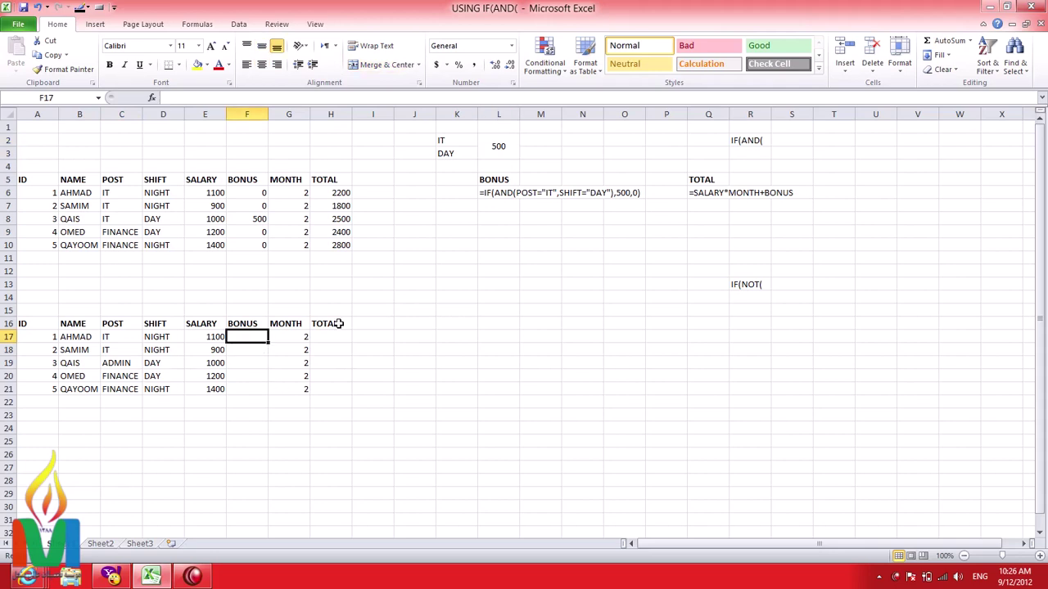
{"action": "left_click_drag", "start_coordinate": [450, 143], "coordinate": [495, 155]}
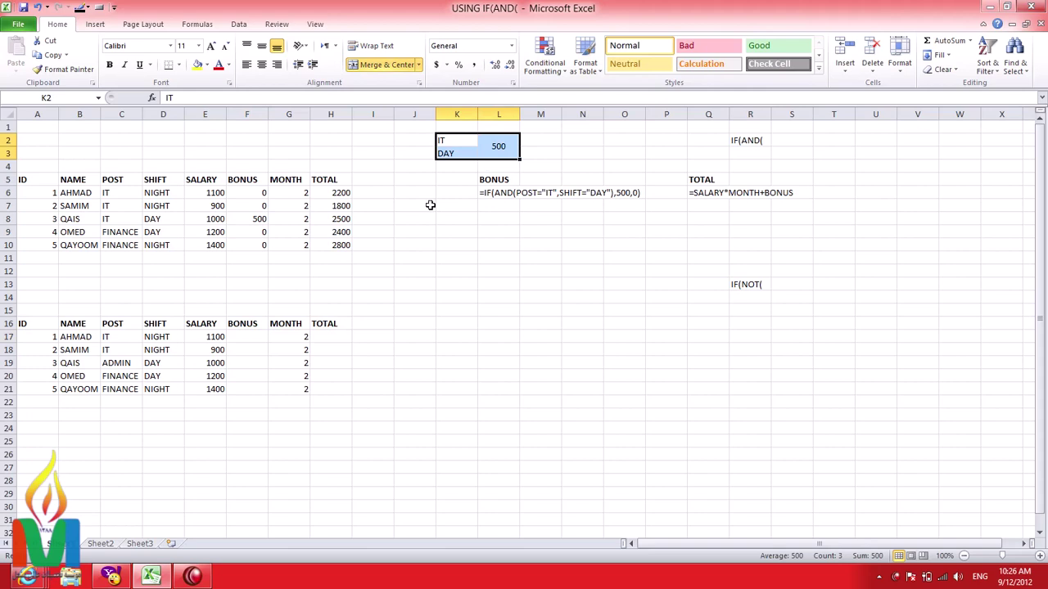
{"action": "left_click", "coordinate": [442, 270]}
{"action": "key", "text": "Left"}
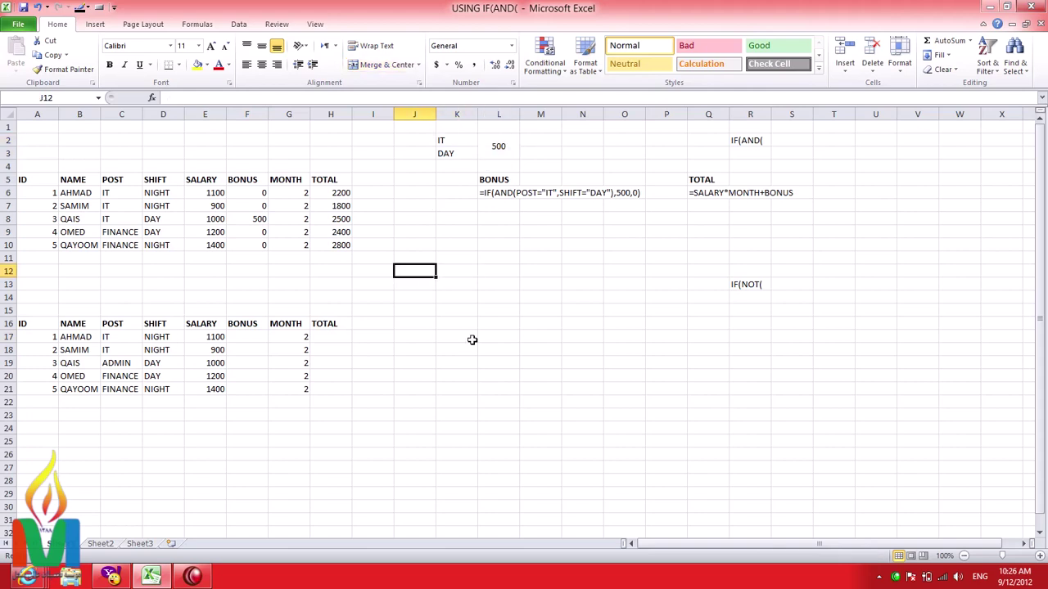
{"action": "type", "text": "OTHERS"}
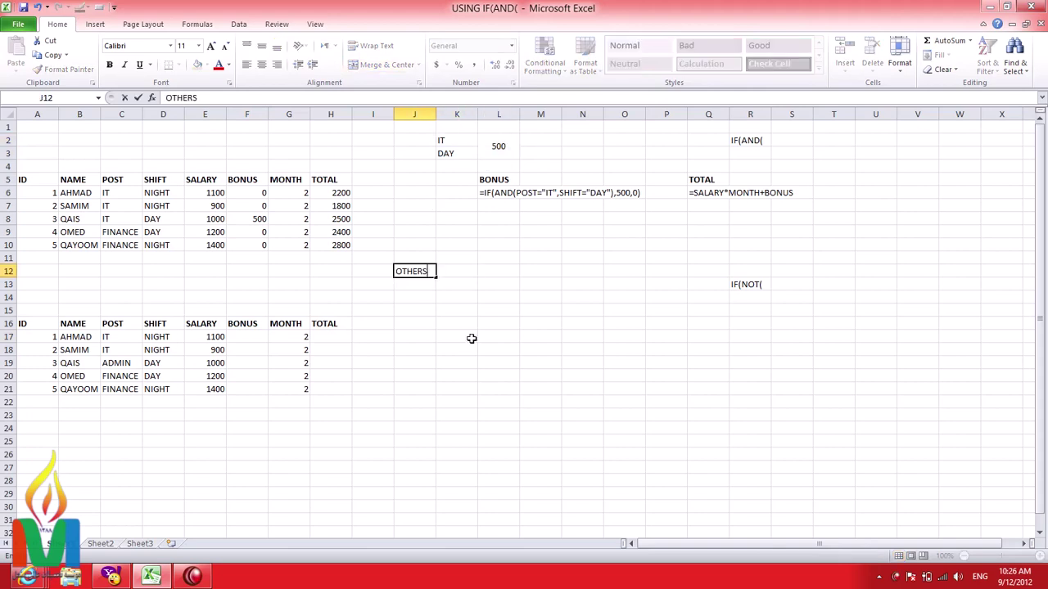
{"action": "key", "text": "Right"}
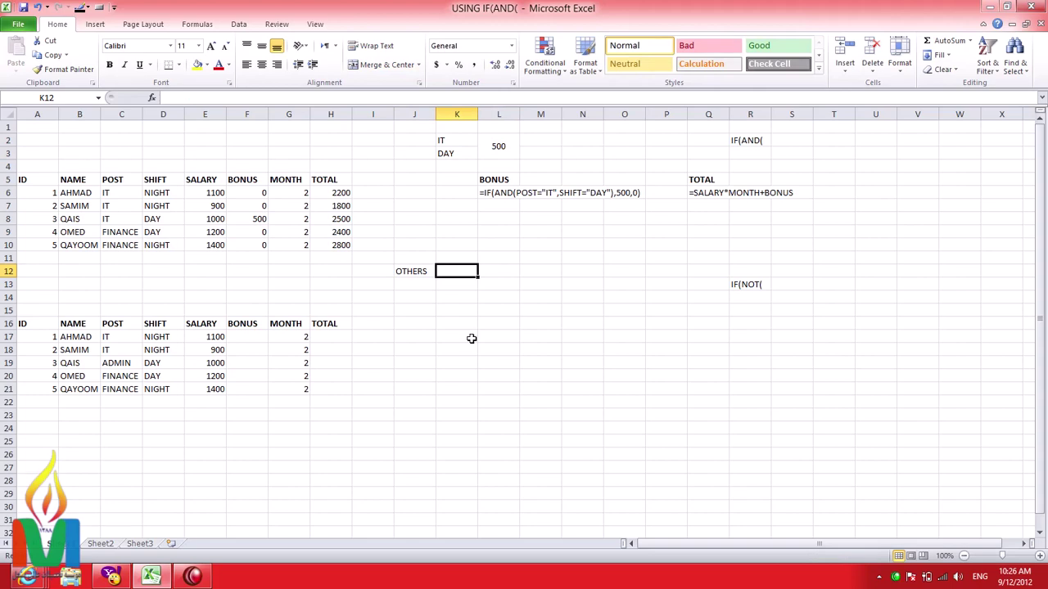
{"action": "type", "text": "500"}
{"action": "key", "text": "Return"}
Enter IT with 0 beside it in J13:K13.
{"action": "key", "text": "Left"}
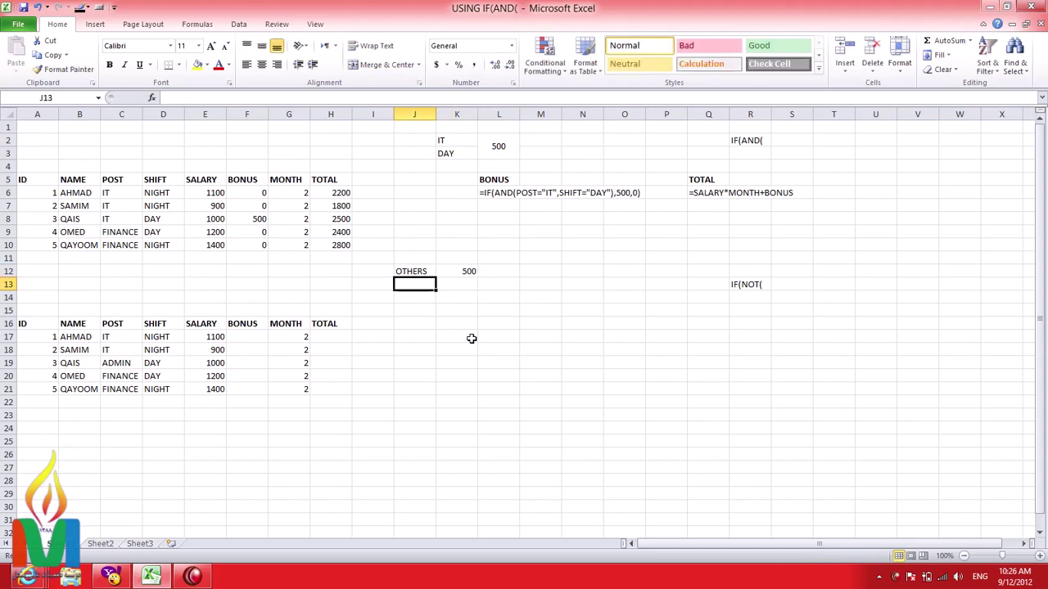
{"action": "type", "text": "IT"}
{"action": "key", "text": "Right"}
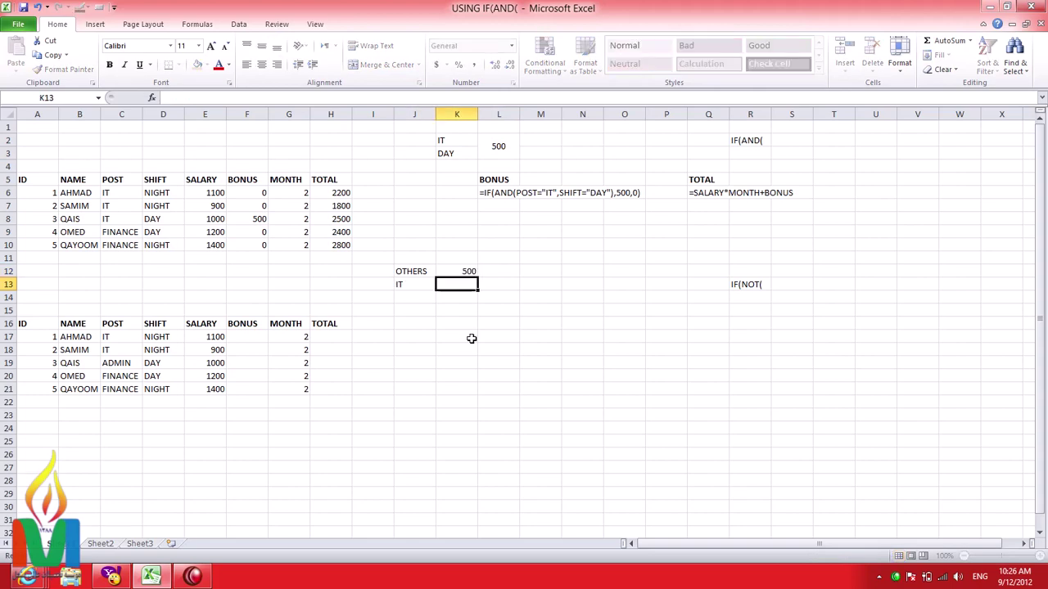
{"action": "type", "text": "0"}
{"action": "key", "text": "Return"}
{"action": "key", "text": "Left"}
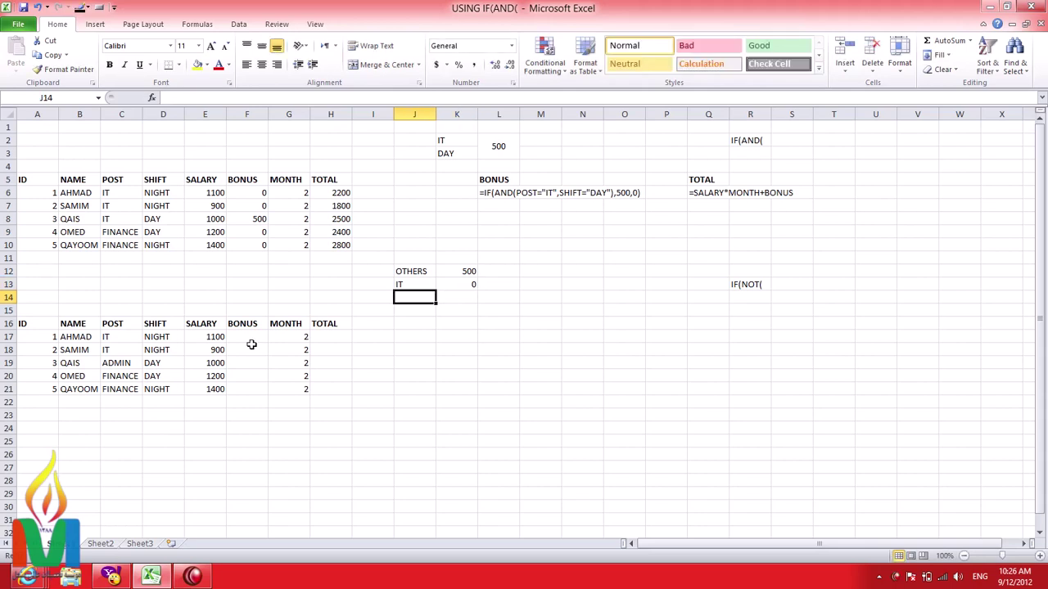
{"action": "left_click", "coordinate": [249, 338]}
Enter the bonus formula =IF(NOT(C17="IT"),0,500) in F17.
{"action": "type", "text": "="}
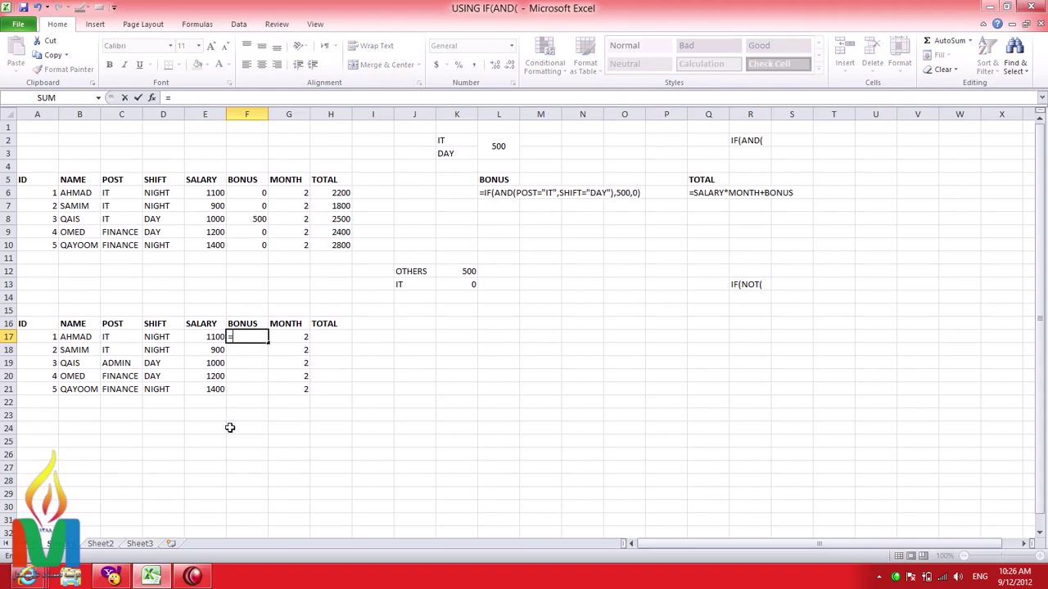
{"action": "type", "text": "IF("}
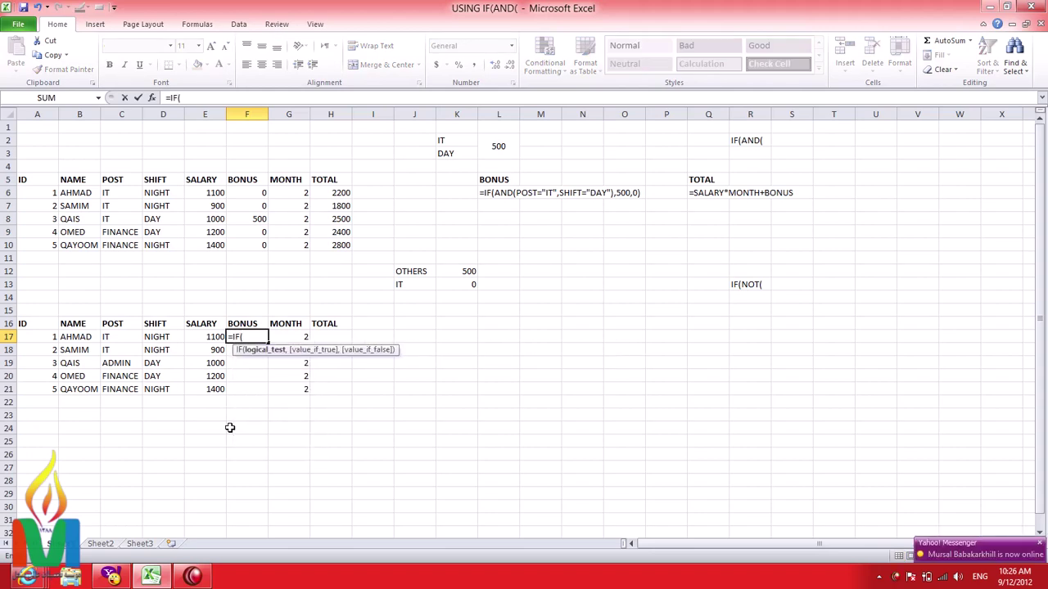
{"action": "type", "text": "NOT("}
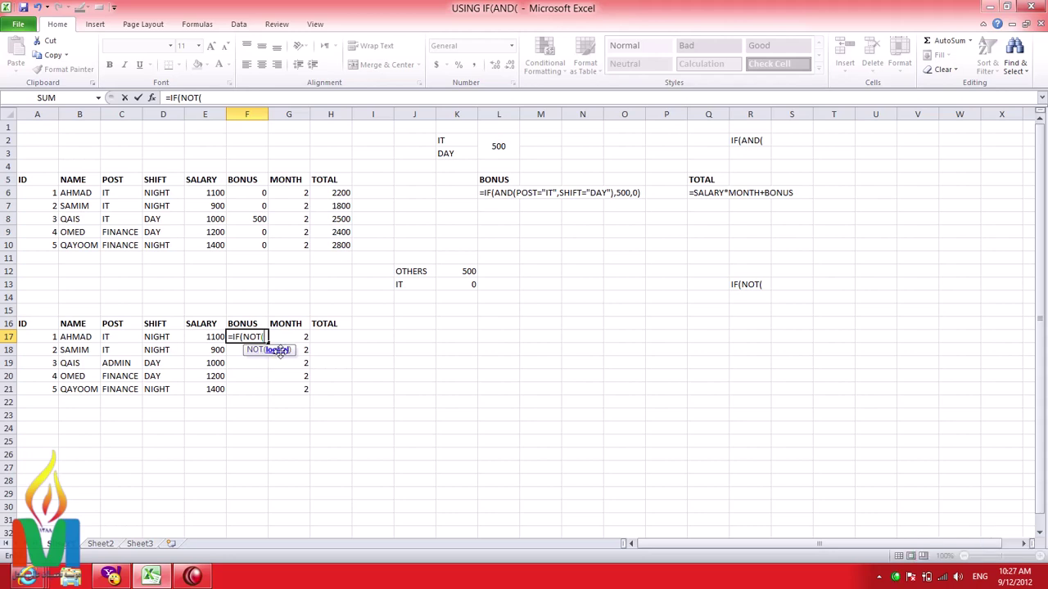
{"action": "left_click", "coordinate": [120, 337]}
{"action": "type", "text": "="}
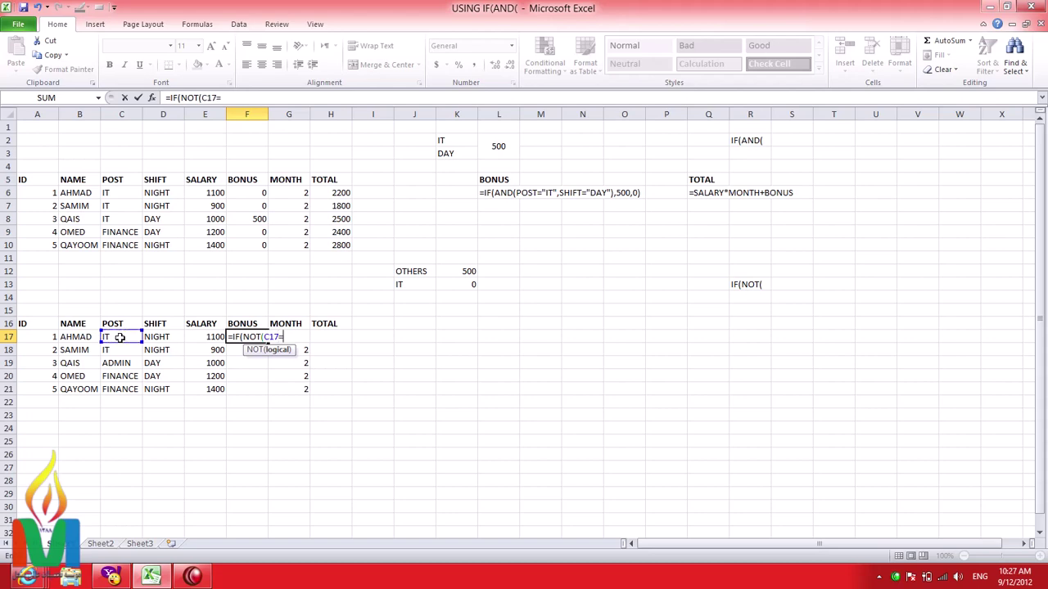
{"action": "type", "text": "\"IT"}
{"action": "type", "text": "\""}
{"action": "type", "text": ")"}
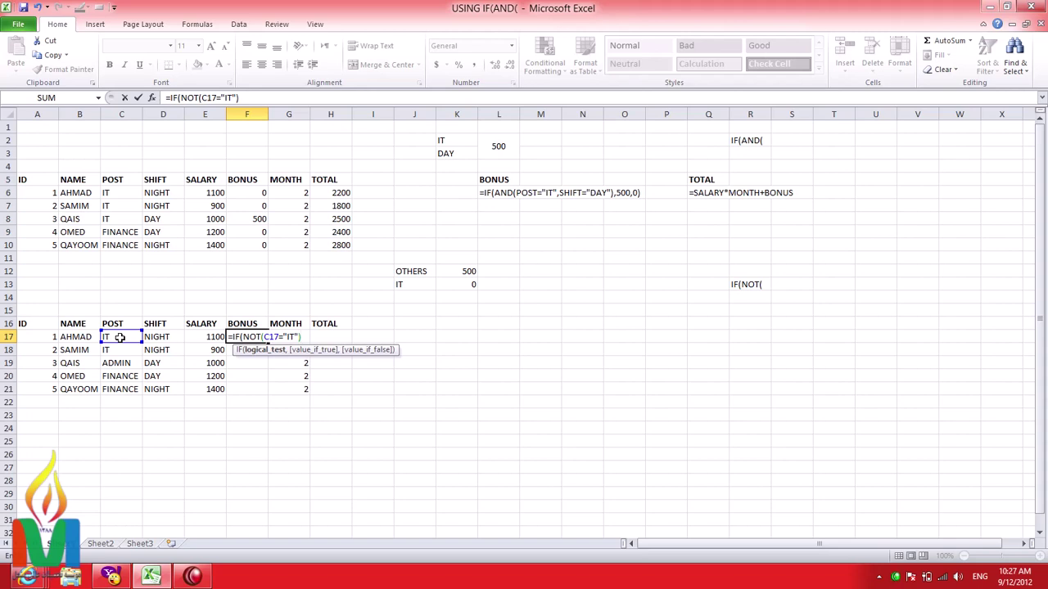
{"action": "type", "text": ","}
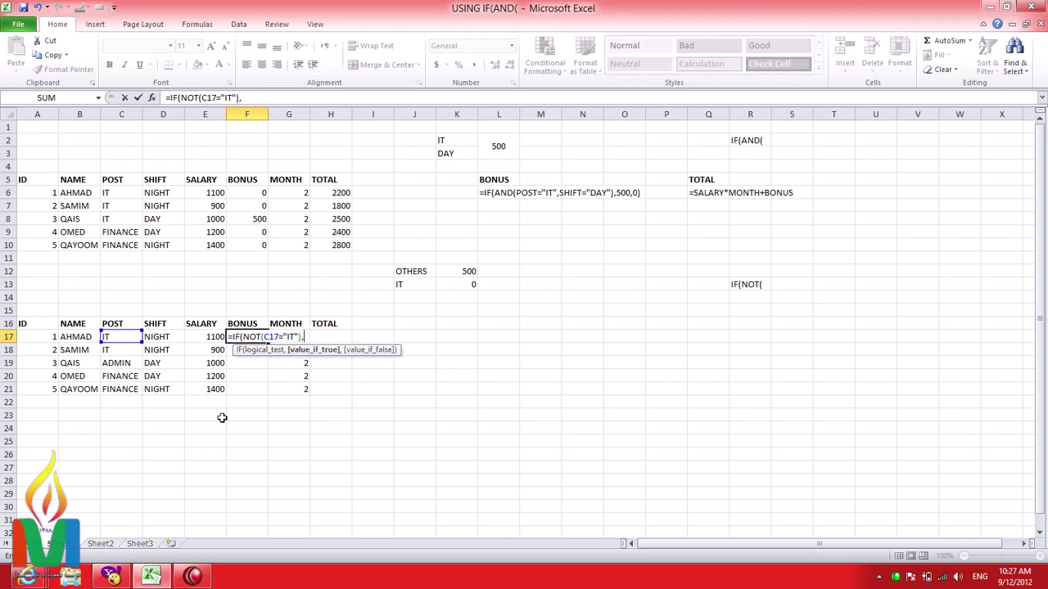
{"action": "type", "text": "0"}
{"action": "type", "text": ","}
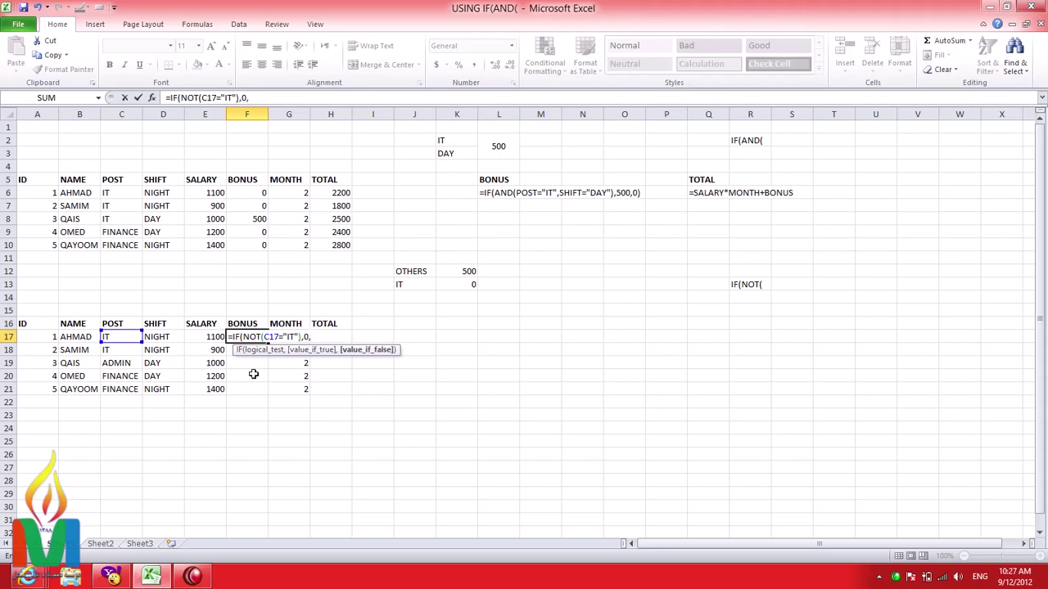
{"action": "type", "text": "500"}
{"action": "key", "text": "Return"}
Fill the bonus formula down from F17 to F21.
{"action": "left_click", "coordinate": [120, 337]}
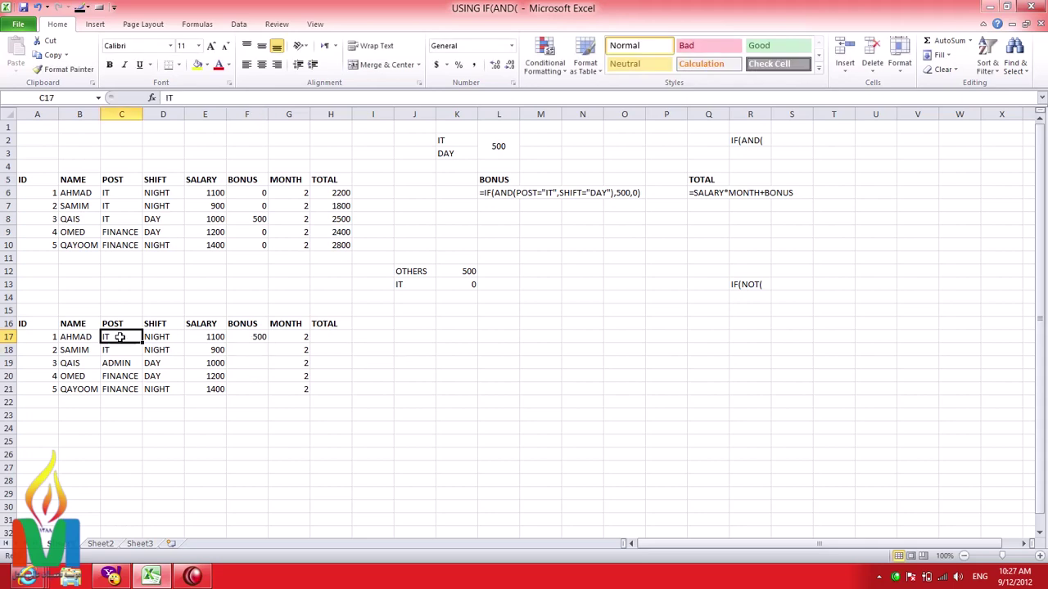
{"action": "left_click", "coordinate": [245, 339]}
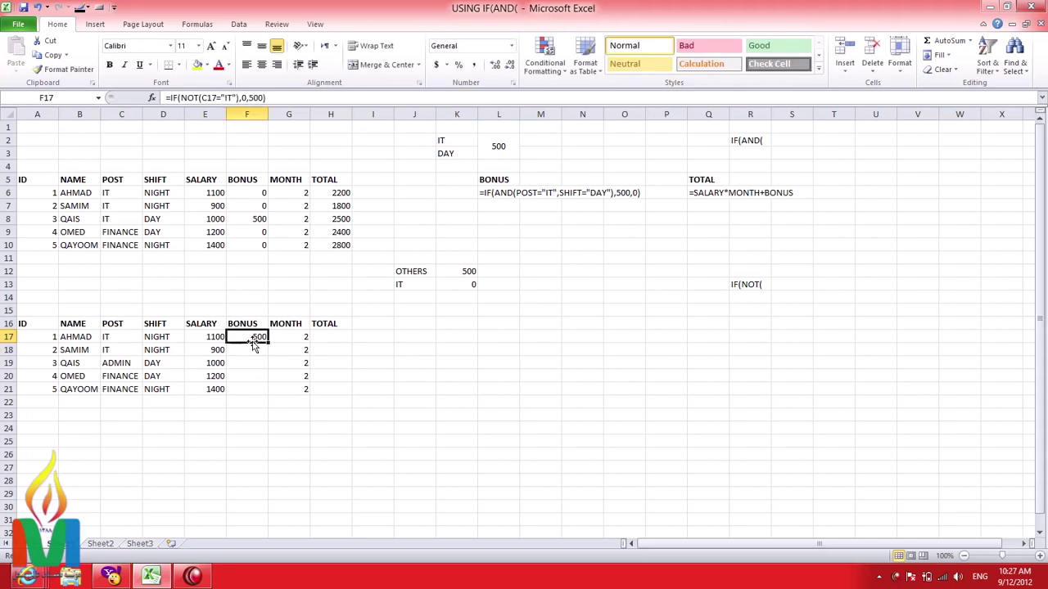
{"action": "left_click_drag", "start_coordinate": [268, 343], "coordinate": [266, 394]}
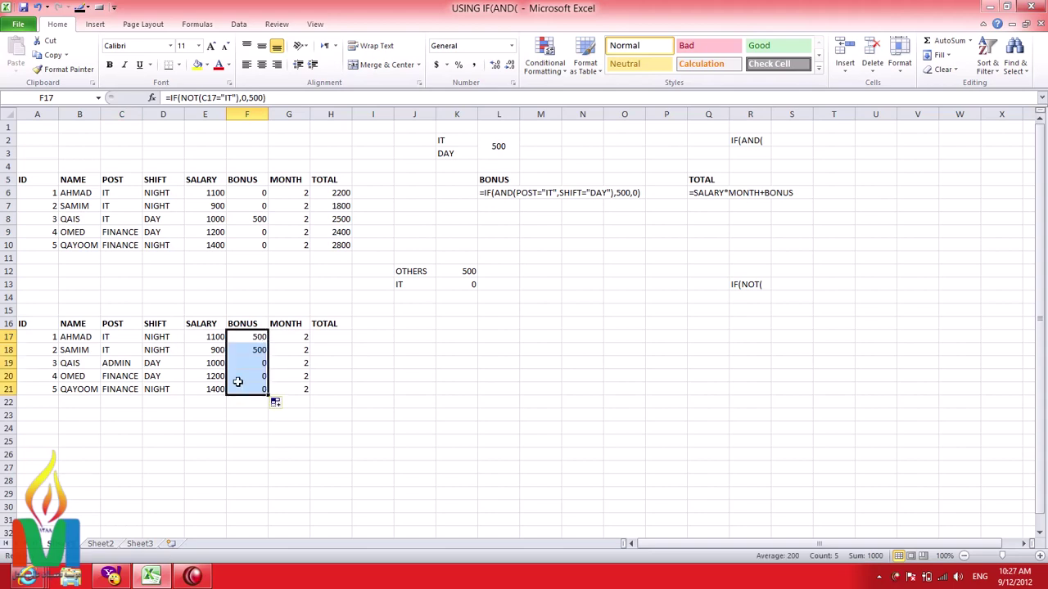
{"action": "left_click_drag", "start_coordinate": [245, 360], "coordinate": [245, 388]}
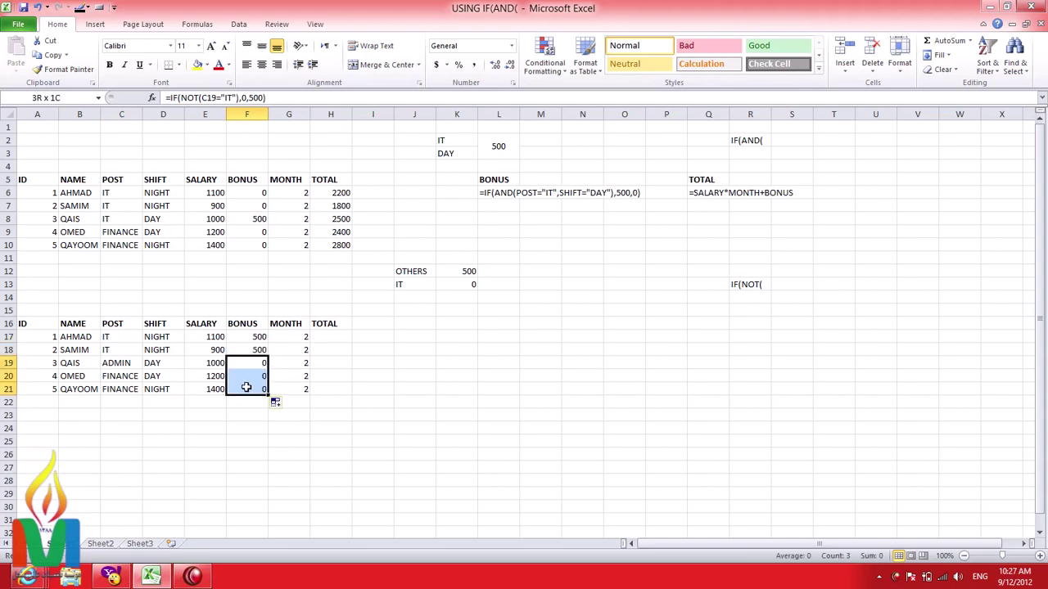
{"action": "left_click", "coordinate": [251, 341]}
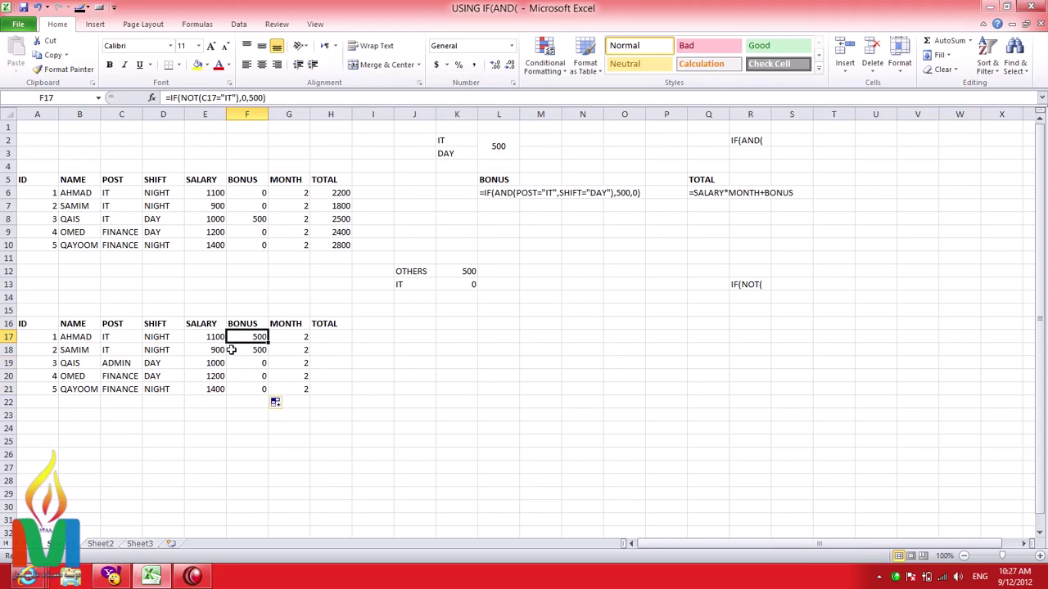
Correct the F17 formula to =IF(NOT(C17="IT"),500,0).
{"action": "left_click", "coordinate": [264, 98]}
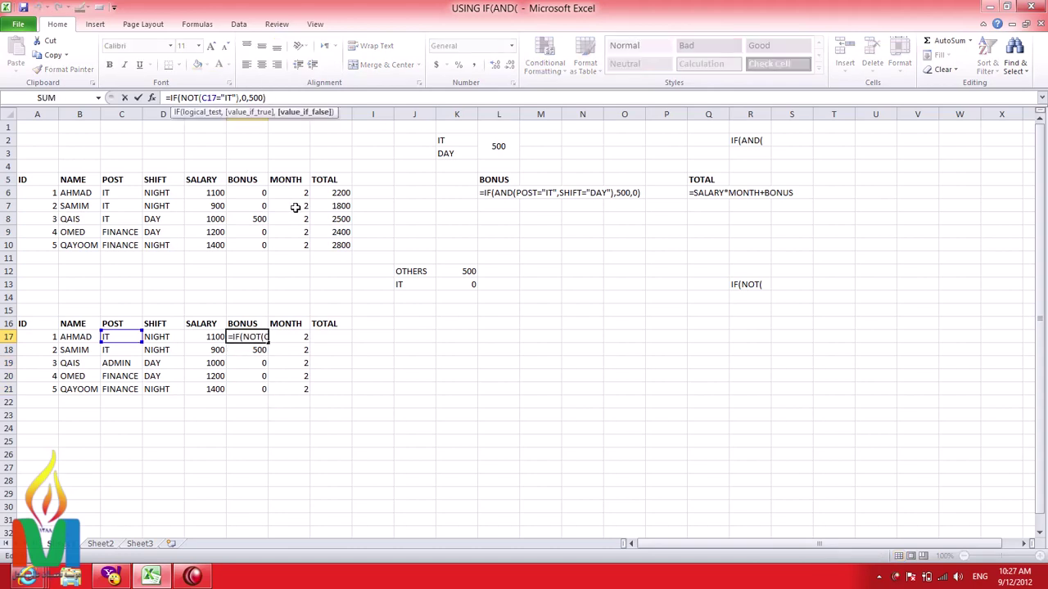
{"action": "key", "text": "BackSpace"}
{"action": "key", "text": "BackSpace"}
{"action": "key", "text": "BackSpace"}
{"action": "key", "text": "Left"}
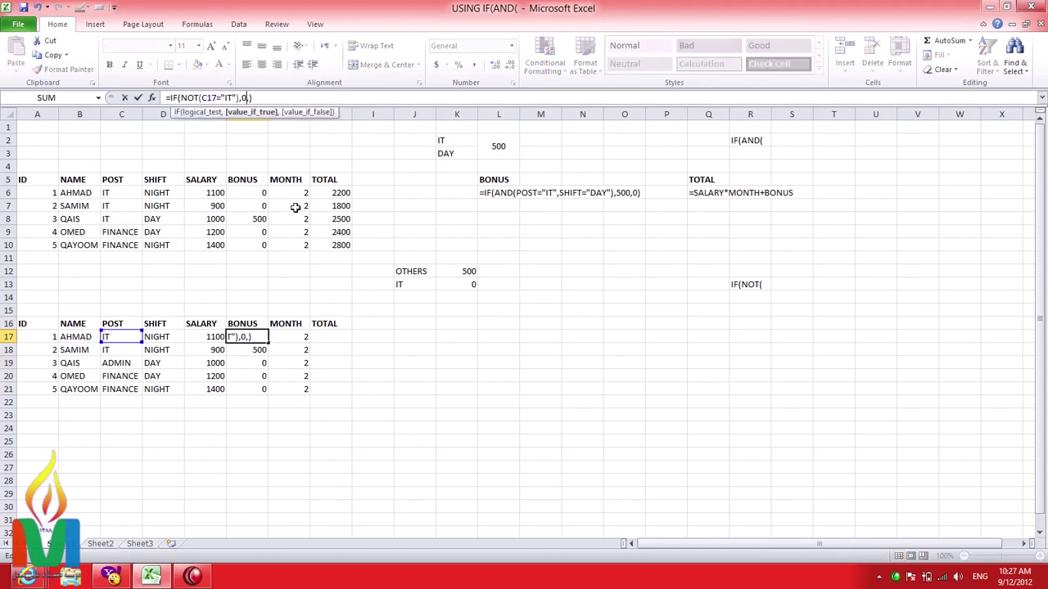
{"action": "key", "text": "BackSpace"}
{"action": "type", "text": "5"}
{"action": "type", "text": "00"}
{"action": "key", "text": "Right"}
{"action": "type", "text": "0"}
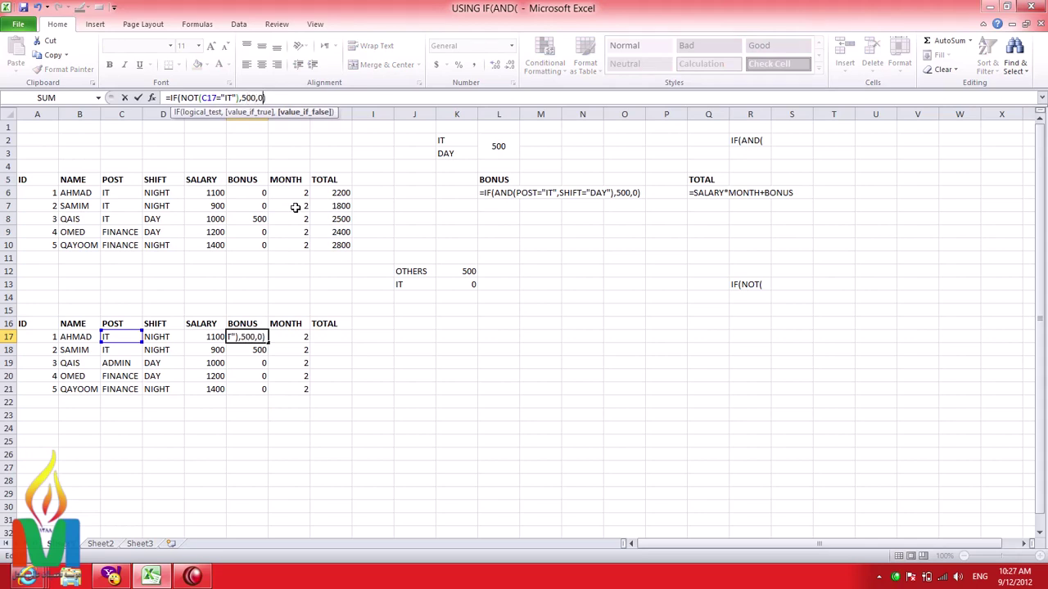
{"action": "key", "text": "Return"}
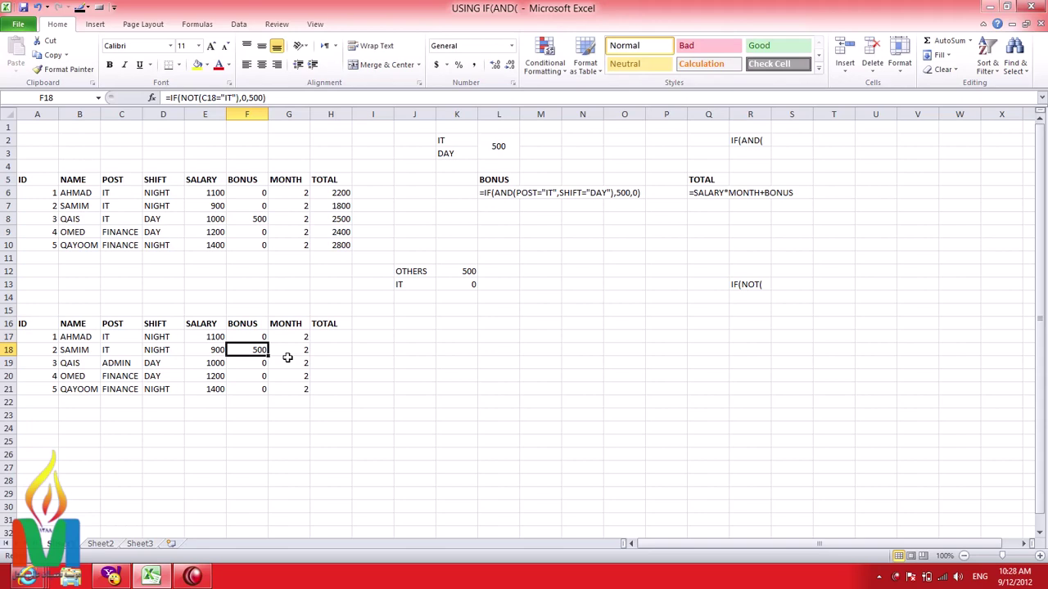
Fill the corrected formula down to F21 and confirm the ADMIN and FINANCE rows get 500.
{"action": "left_click", "coordinate": [258, 336]}
{"action": "left_click_drag", "start_coordinate": [268, 343], "coordinate": [270, 389]}
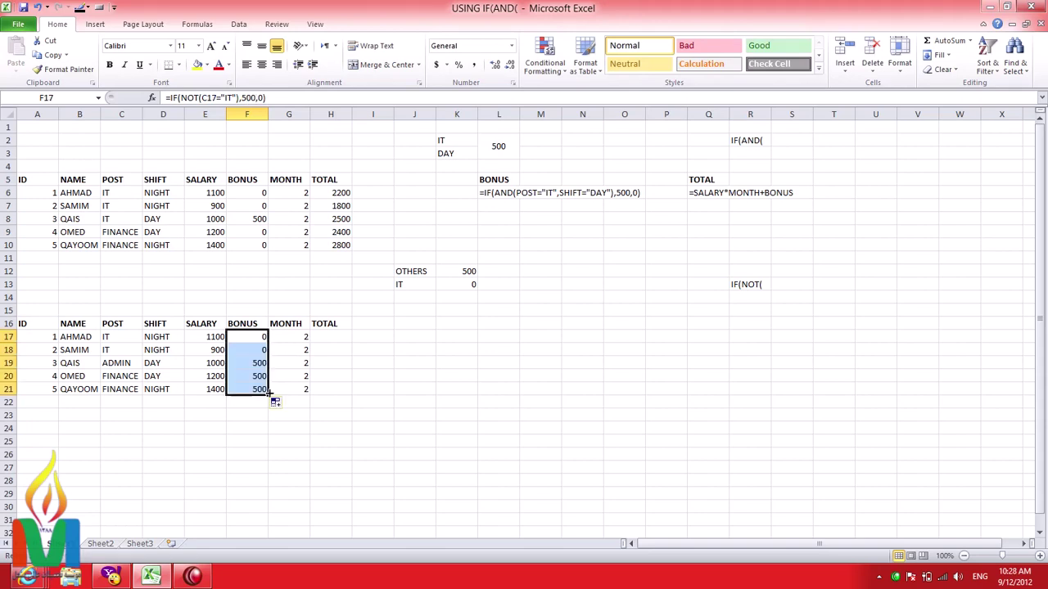
{"action": "left_click", "coordinate": [254, 339]}
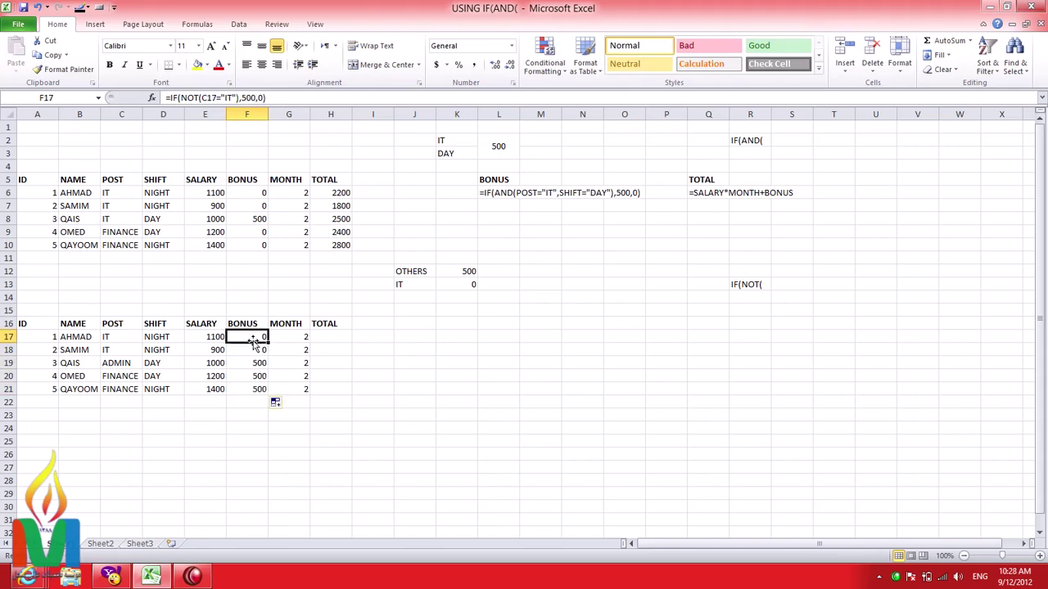
{"action": "left_click", "coordinate": [110, 340]}
{"action": "left_click", "coordinate": [261, 337]}
{"action": "left_click_drag", "start_coordinate": [118, 365], "coordinate": [123, 378]}
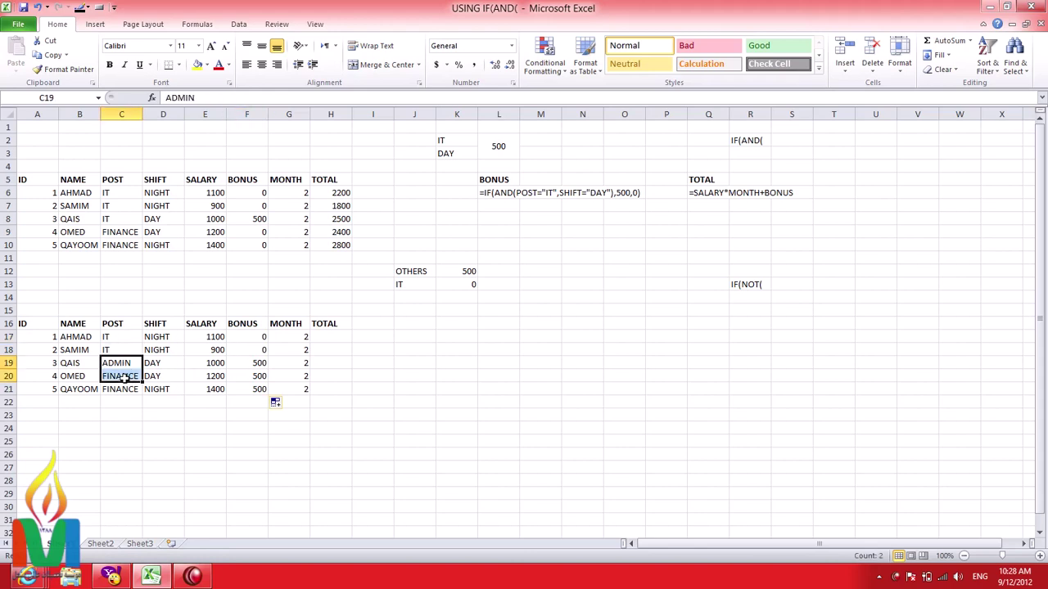
{"action": "left_click", "coordinate": [121, 365]}
{"action": "left_click", "coordinate": [122, 377]}
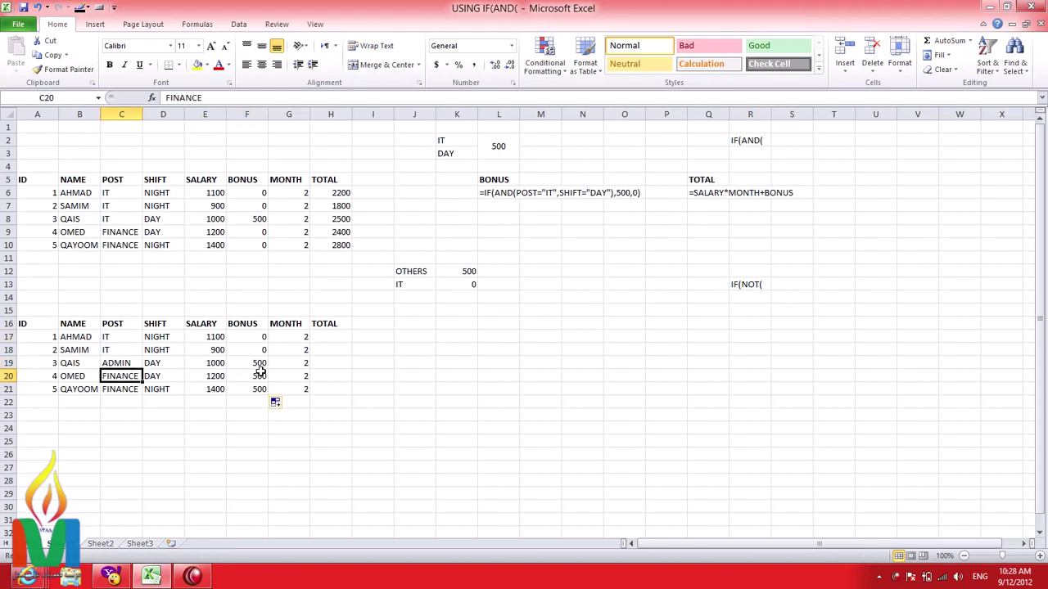
{"action": "left_click_drag", "start_coordinate": [257, 368], "coordinate": [259, 390]}
{"action": "left_click", "coordinate": [257, 337]}
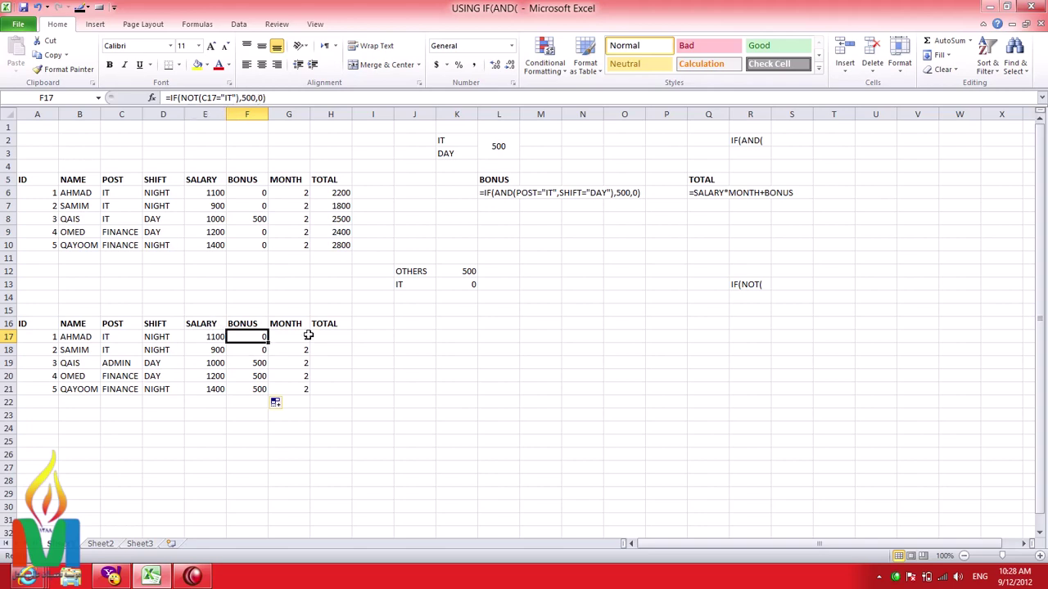
Enter the total formula =E17*G17+F17 in H17.
{"action": "left_click", "coordinate": [332, 341]}
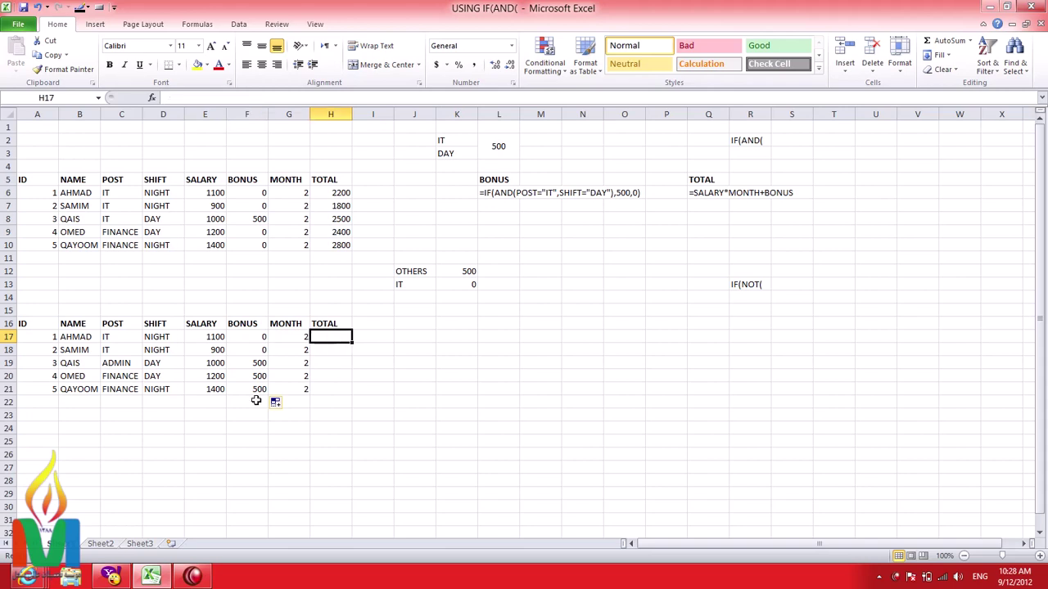
{"action": "type", "text": "="}
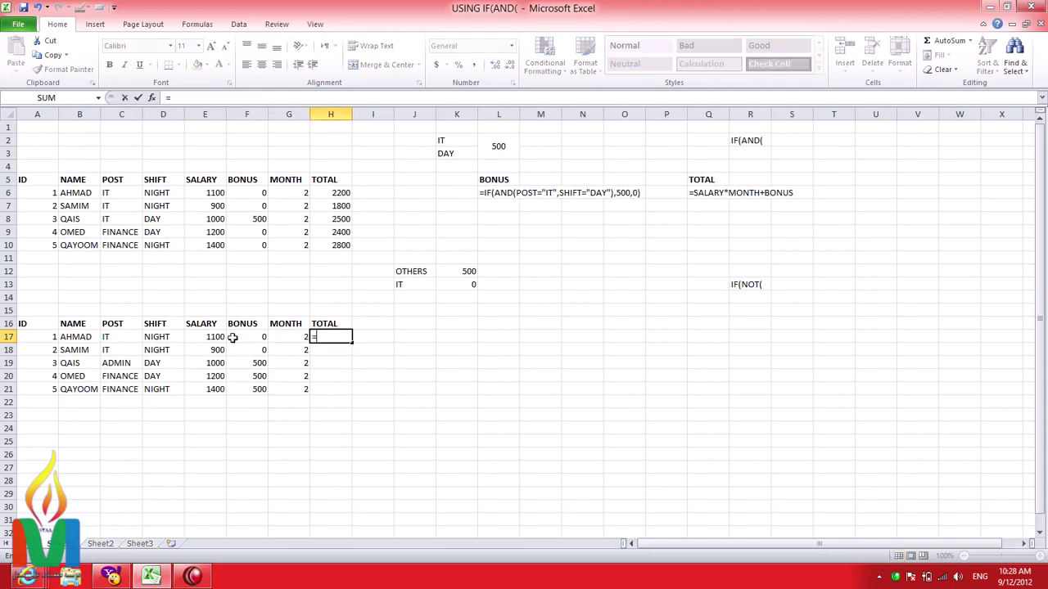
{"action": "left_click", "coordinate": [210, 338]}
{"action": "type", "text": "*"}
{"action": "left_click", "coordinate": [295, 341]}
{"action": "type", "text": "+"}
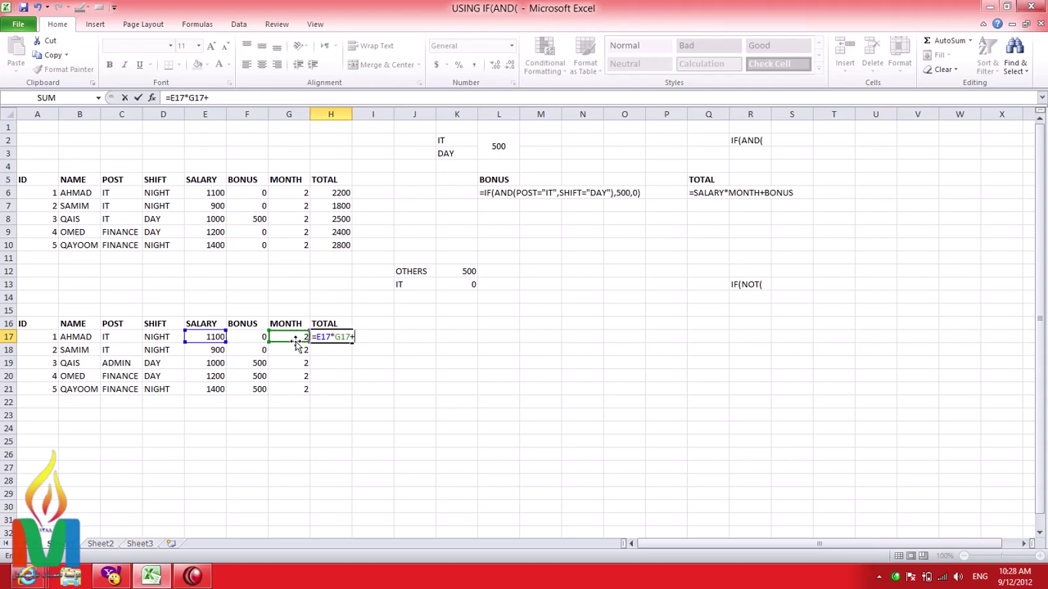
{"action": "left_click", "coordinate": [255, 337]}
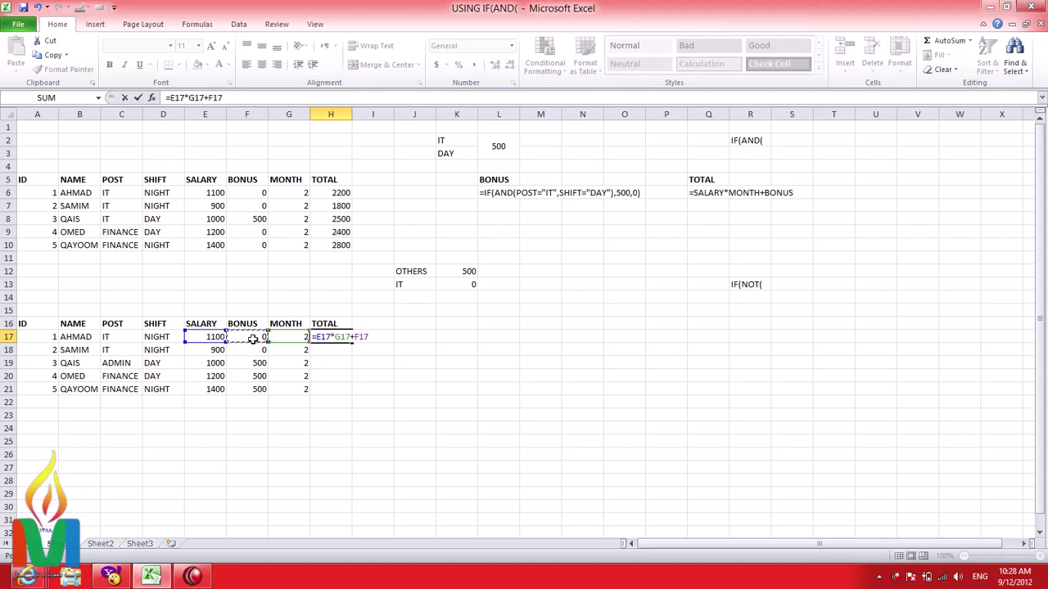
{"action": "key", "text": "Return"}
Fill the total formula down to H21, giving 2200, 1800, 2500, 2900 and 3300.
{"action": "left_click", "coordinate": [336, 336]}
{"action": "left_click_drag", "start_coordinate": [352, 343], "coordinate": [342, 390]}
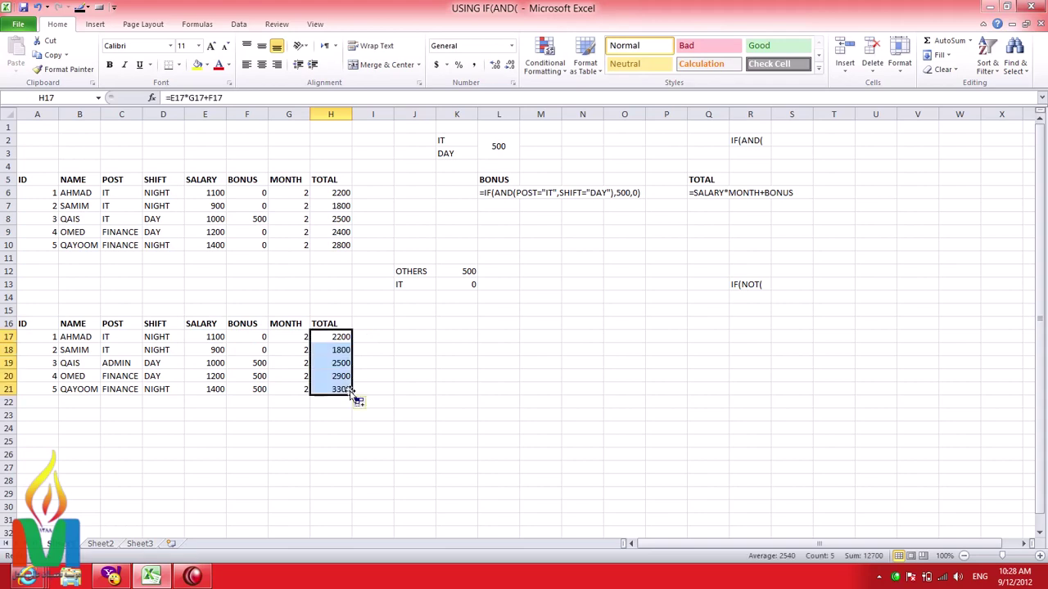
{"action": "left_click", "coordinate": [258, 366]}
{"action": "left_click", "coordinate": [336, 363]}
{"action": "left_click", "coordinate": [462, 456]}
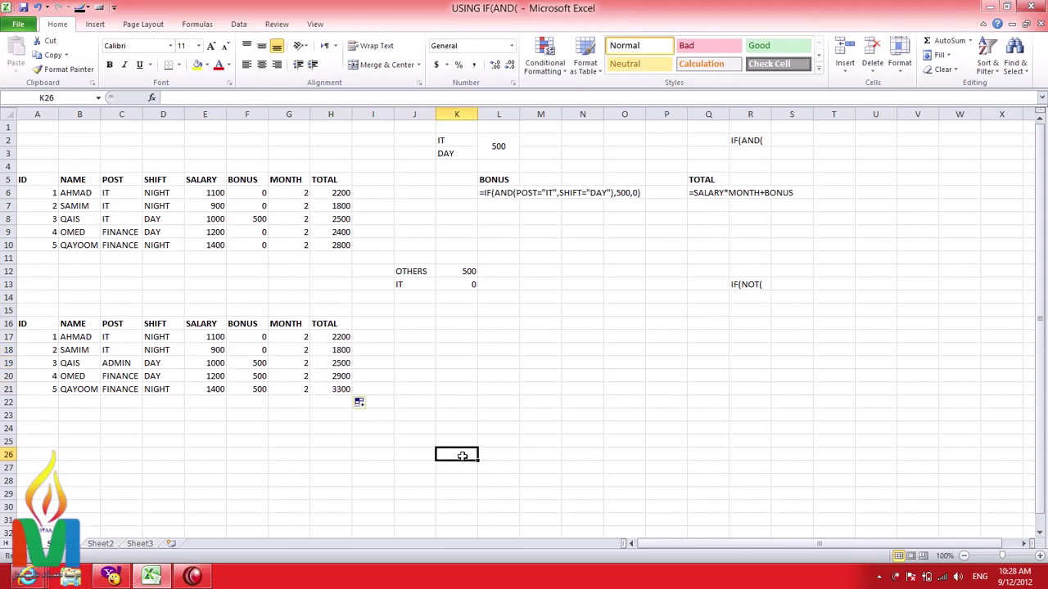
{"action": "left_click", "coordinate": [334, 336]}
Type the label BONUS in L16.
{"action": "left_click", "coordinate": [487, 324]}
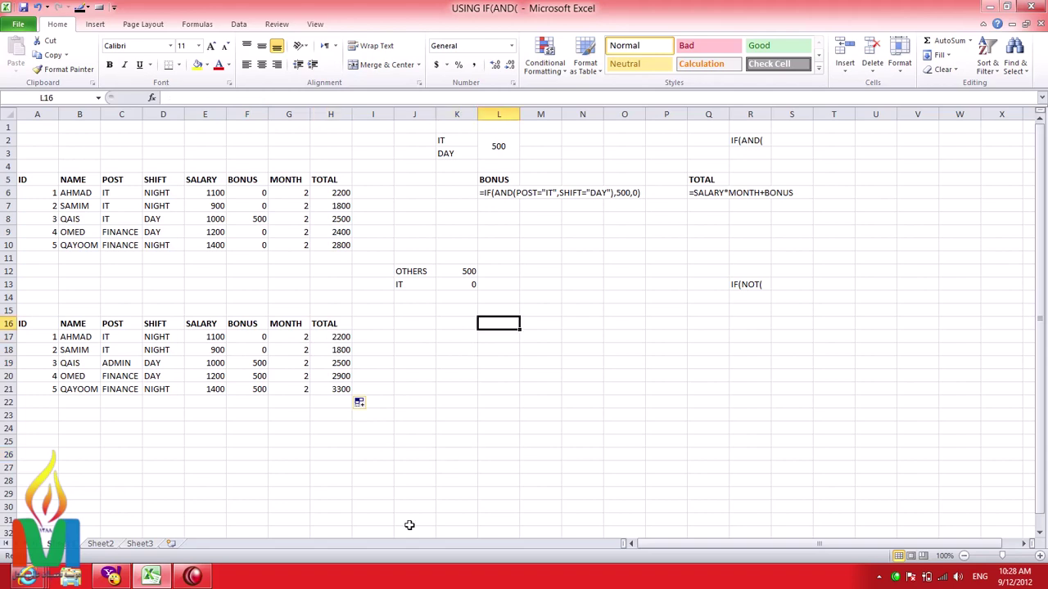
{"action": "type", "text": "TOT"}
{"action": "key", "text": "BackSpace"}
{"action": "key", "text": "BackSpace"}
{"action": "key", "text": "BackSpace"}
{"action": "type", "text": "BO"}
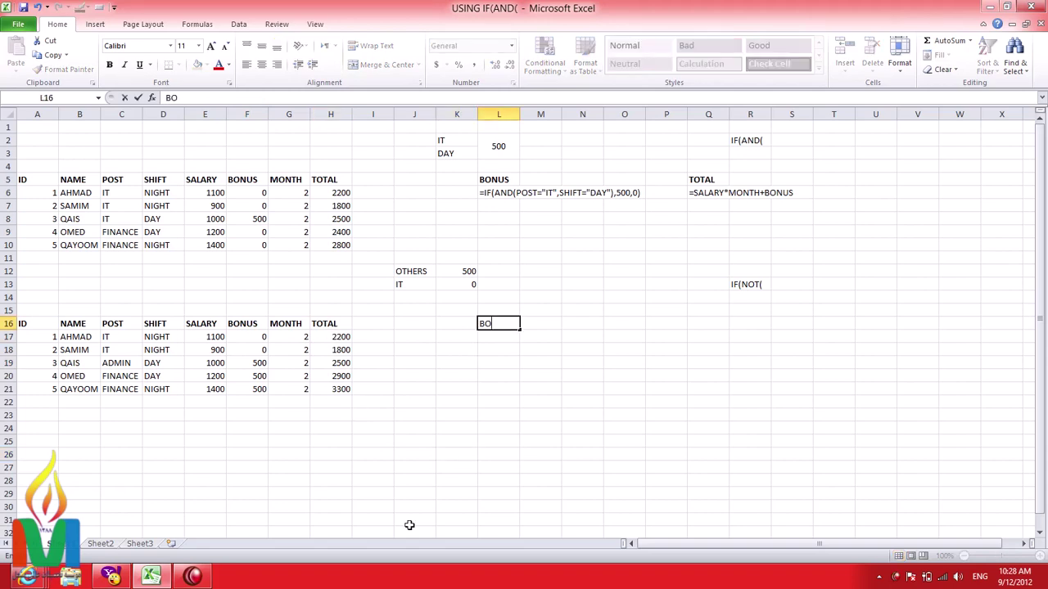
{"action": "type", "text": "NUS"}
{"action": "key", "text": "Return"}
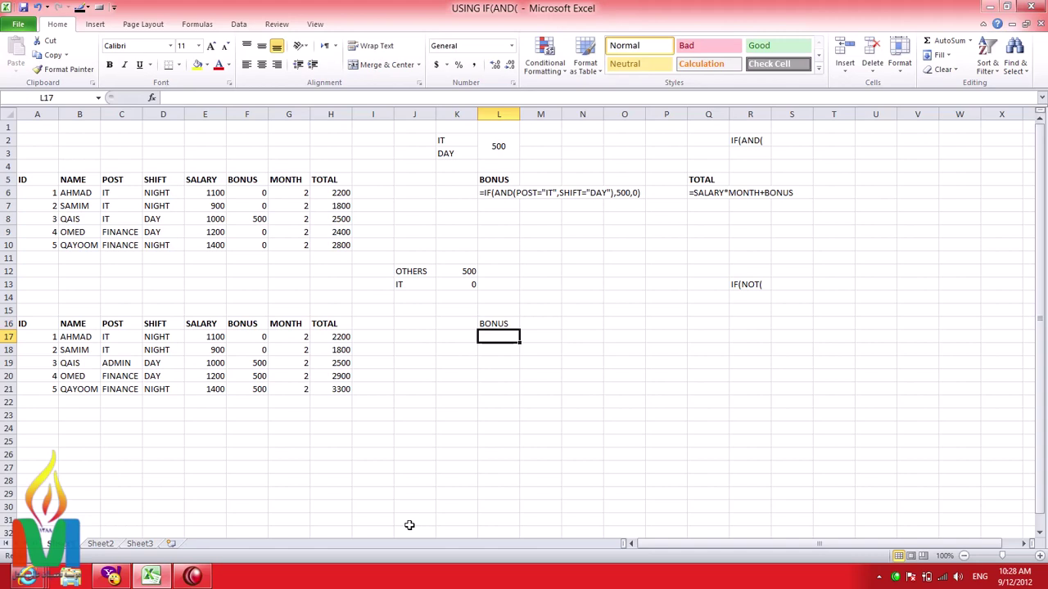
Enter the text note =IF(NOT(POST="IT"),500,0) in L17 and make the BONUS label bold.
{"action": "type", "text": "'=IF"}
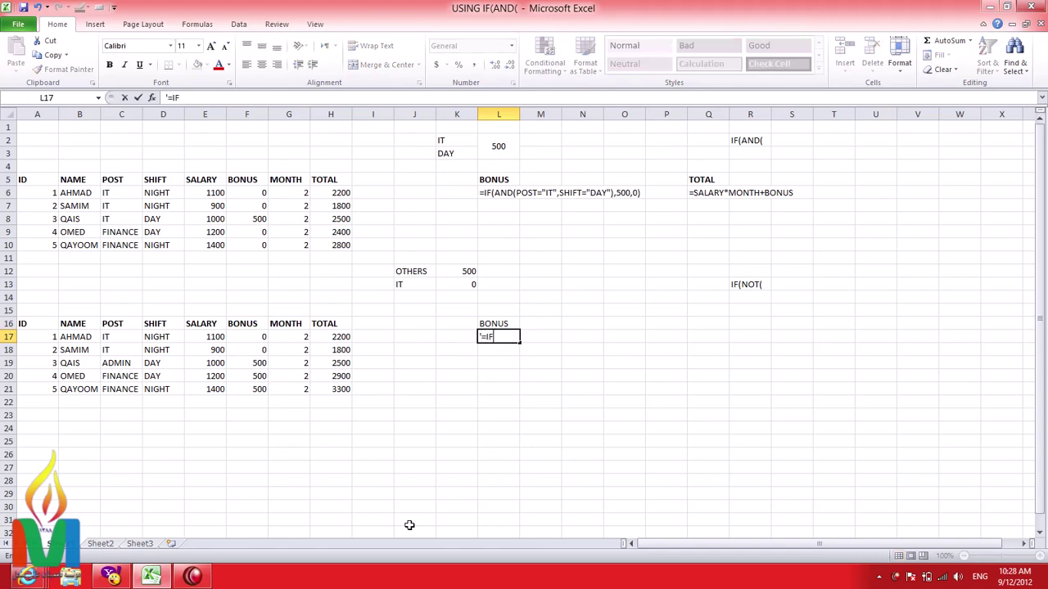
{"action": "type", "text": "(NOT"}
{"action": "type", "text": "("}
{"action": "type", "text": "POST"}
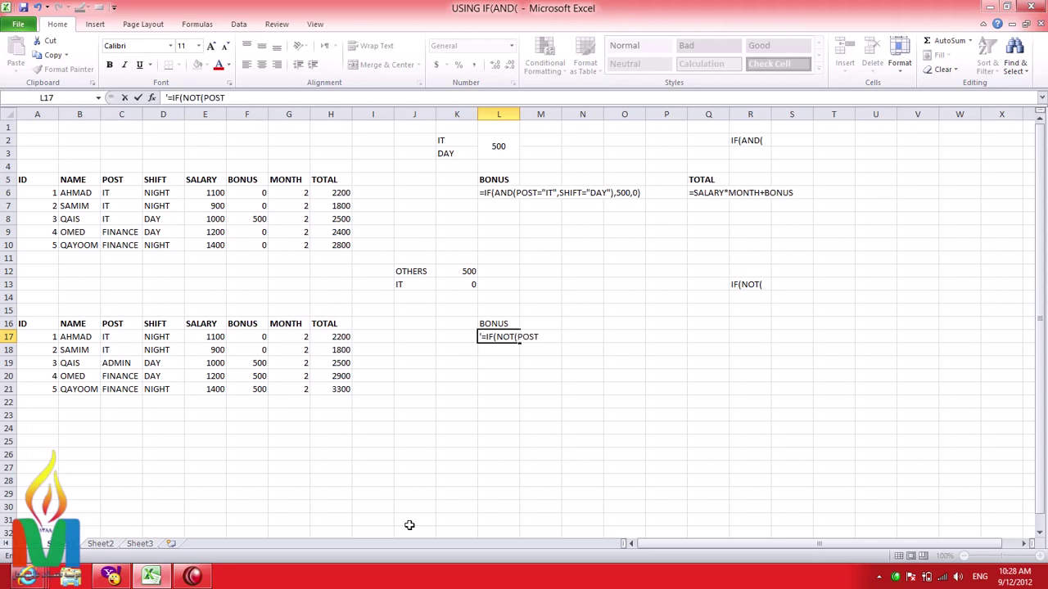
{"action": "type", "text": "=\"IT"}
{"action": "type", "text": "\")"}
{"action": "type", "text": ","}
{"action": "type", "text": "0"}
{"action": "key", "text": "BackSpace"}
{"action": "type", "text": "500"}
{"action": "type", "text": ",0"}
{"action": "type", "text": ")"}
{"action": "key", "text": "Return"}
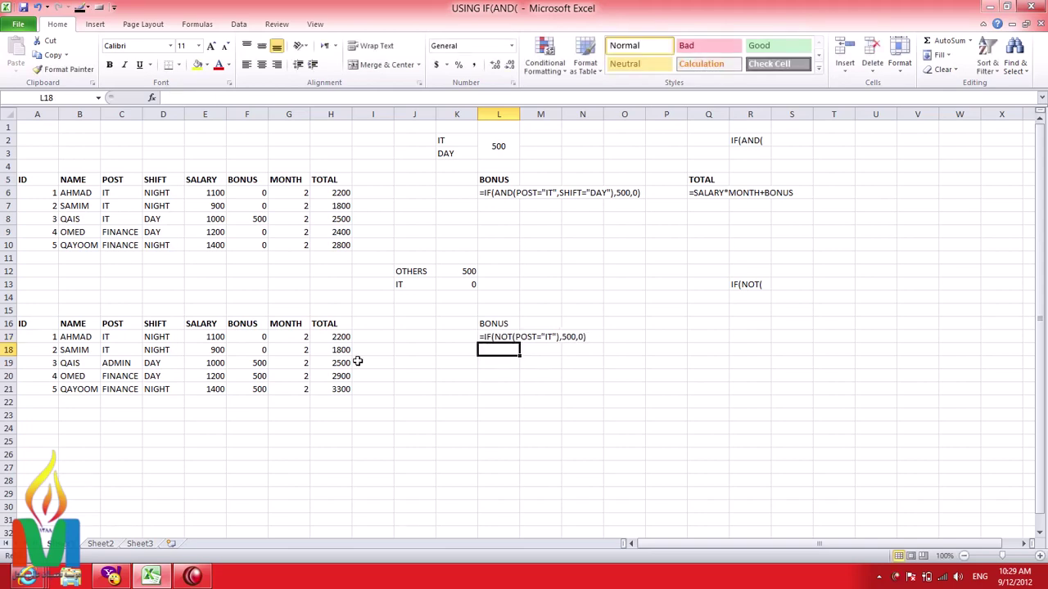
{"action": "left_click", "coordinate": [337, 336]}
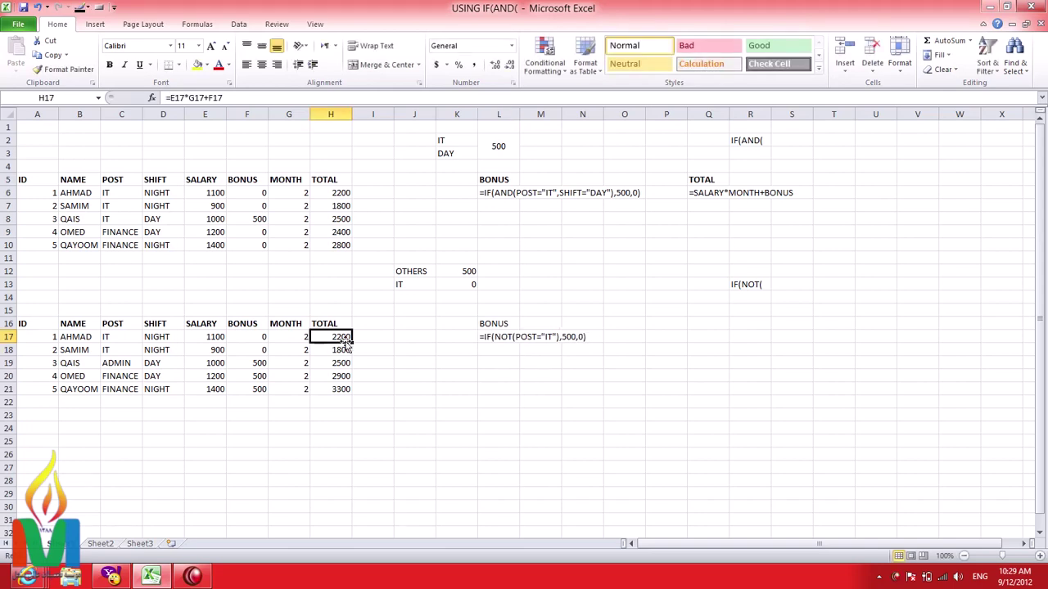
{"action": "left_click", "coordinate": [264, 337]}
{"action": "left_click", "coordinate": [504, 337]}
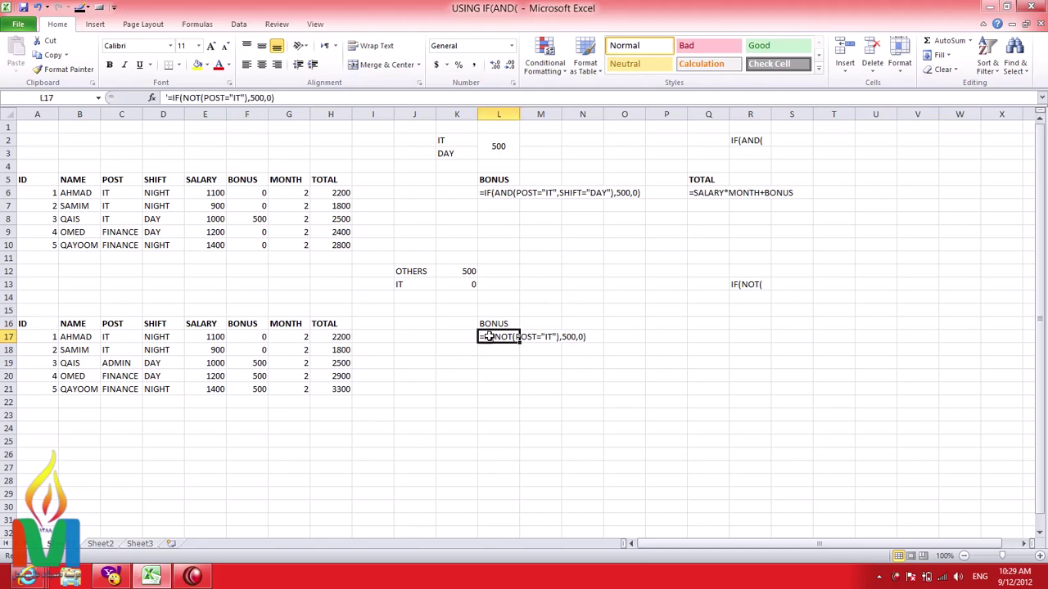
{"action": "key", "text": "Up"}
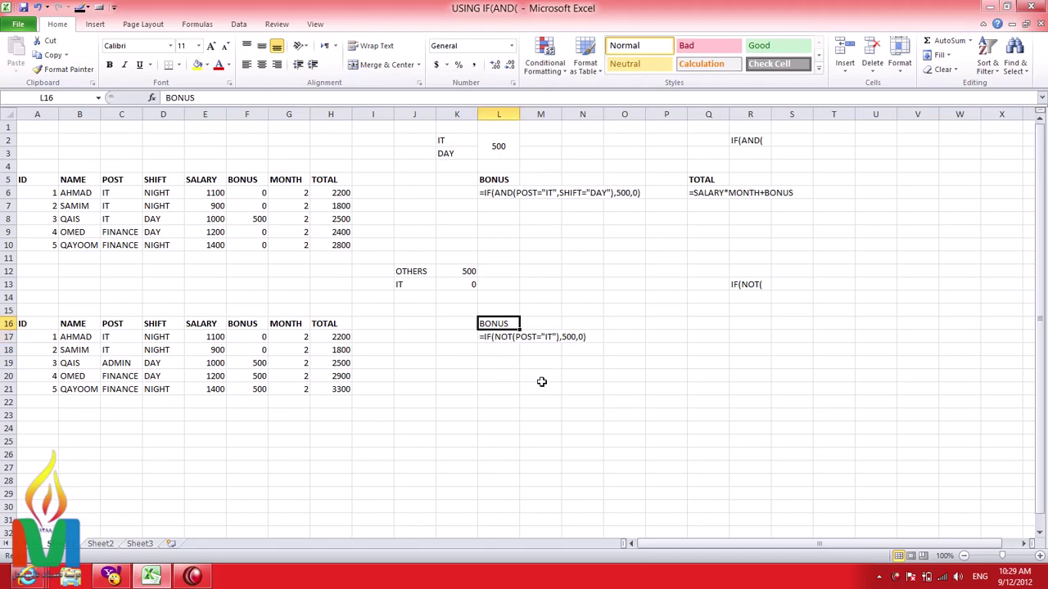
{"action": "key", "text": "ctrl+b"}
Type the label TOTAL in Q16.
{"action": "left_click", "coordinate": [707, 329]}
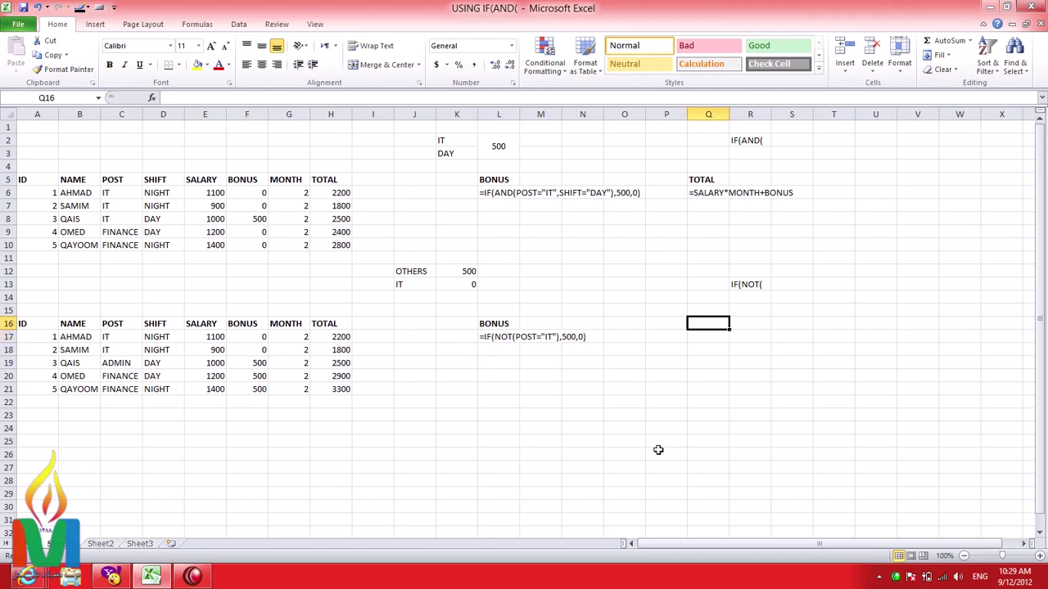
{"action": "type", "text": "TOTAL"}
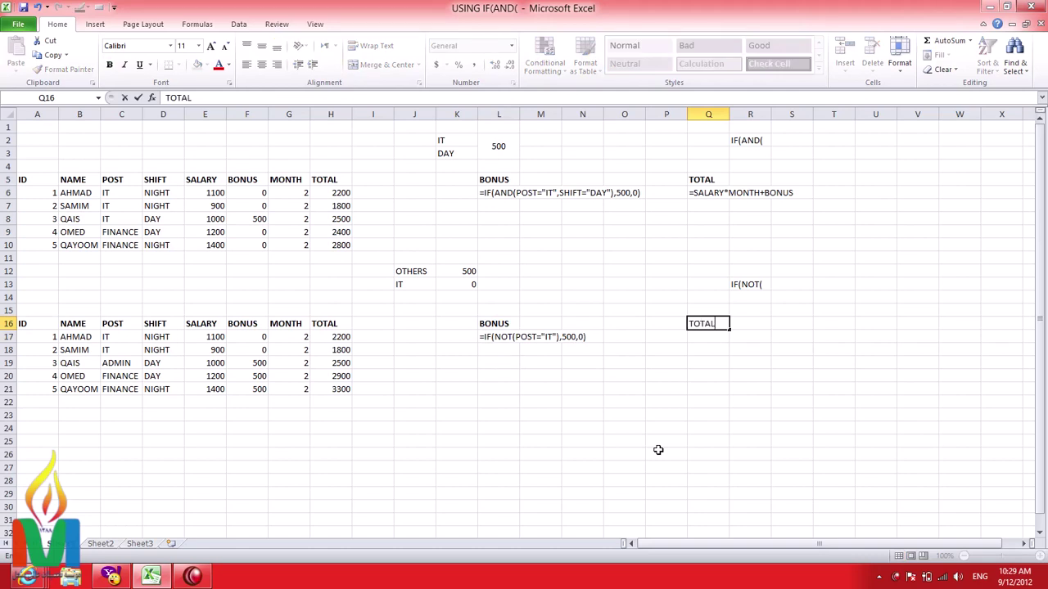
{"action": "key", "text": "Return"}
Copy the =SALARY*MONTH+BONUS note from Q6 into Q17 under the TOTAL label.
{"action": "left_click", "coordinate": [711, 200]}
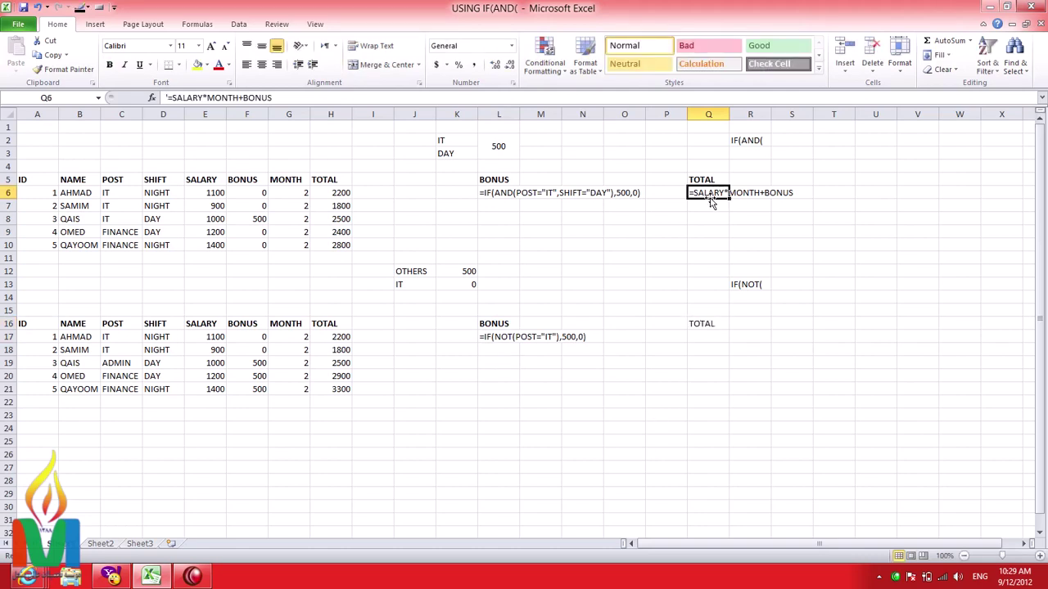
{"action": "key", "text": "ctrl+c"}
{"action": "left_click", "coordinate": [717, 337]}
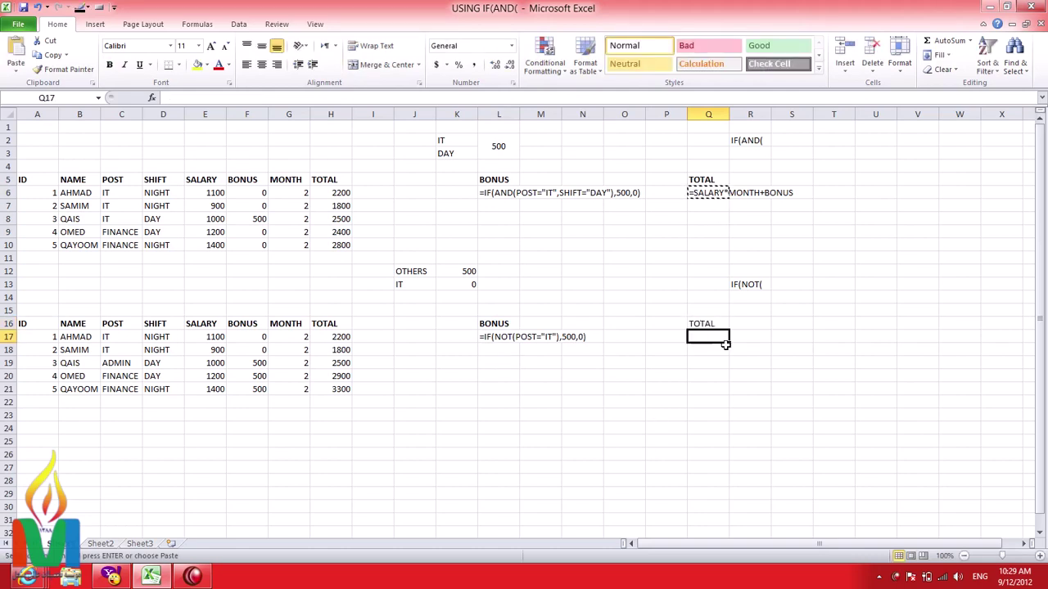
{"action": "key", "text": "ctrl+v"}
{"action": "left_click", "coordinate": [706, 401]}
{"action": "left_click", "coordinate": [704, 338]}
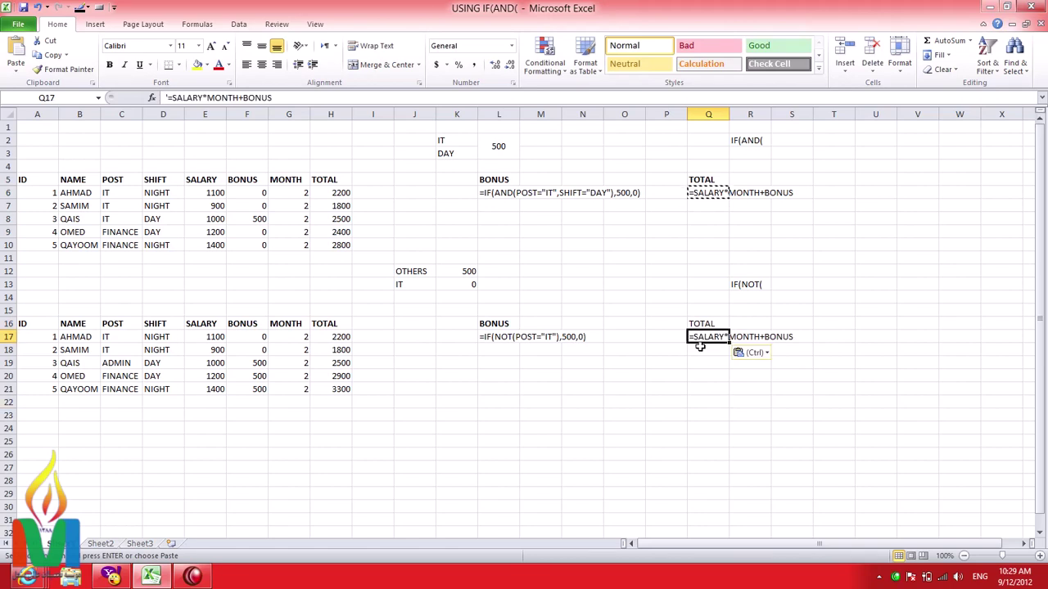
{"action": "left_click", "coordinate": [701, 326]}
{"action": "key", "text": "Escape"}
{"action": "left_click", "coordinate": [540, 401]}
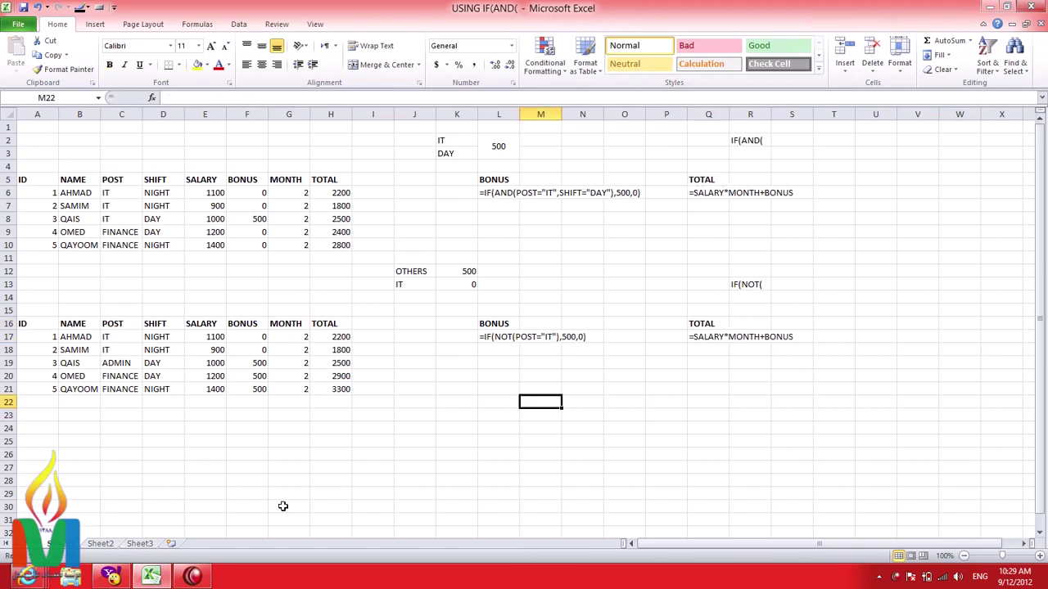
{"action": "left_click", "coordinate": [262, 338]}
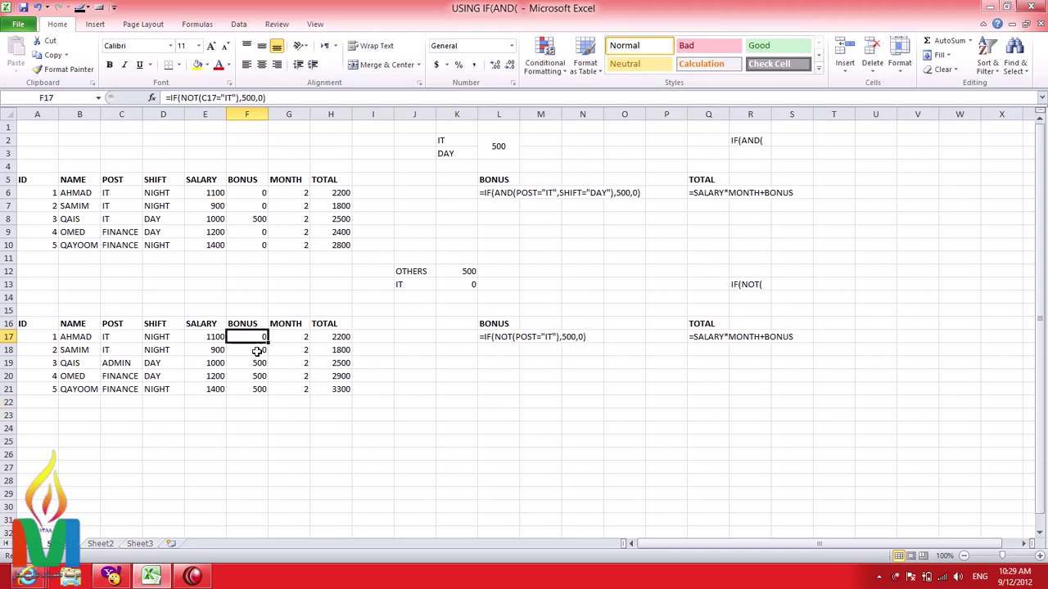